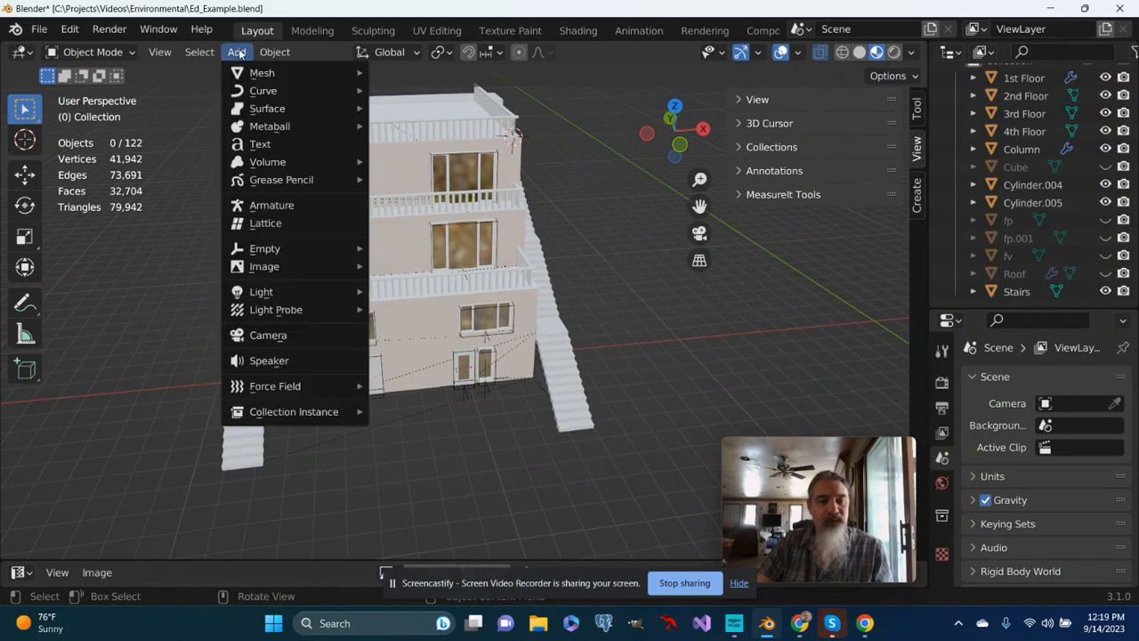
- Add a plane mesh at the 3D cursor and set its size to 20 m
mouse_move(264, 75)
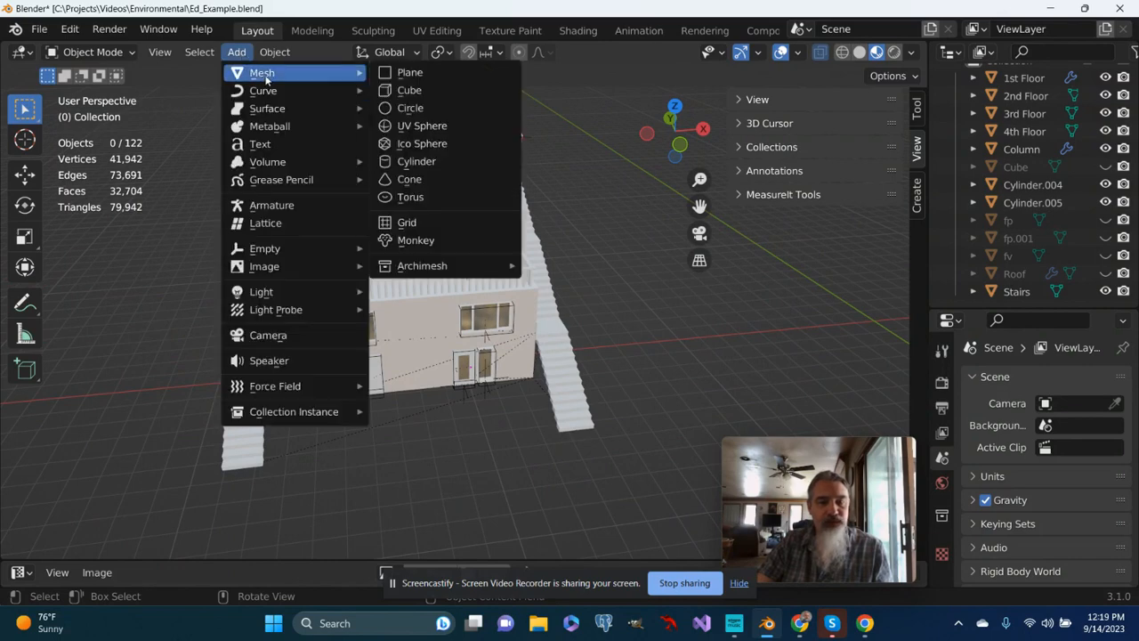
click(405, 74)
middle_drag(525, 269, 427, 299)
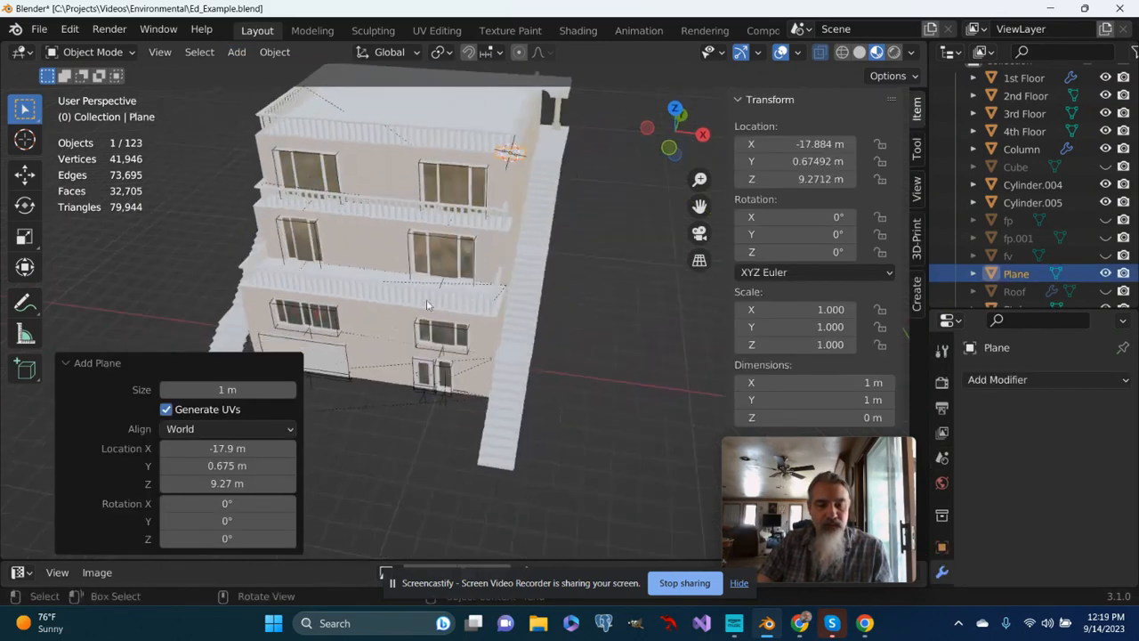
drag(187, 389, 181, 428)
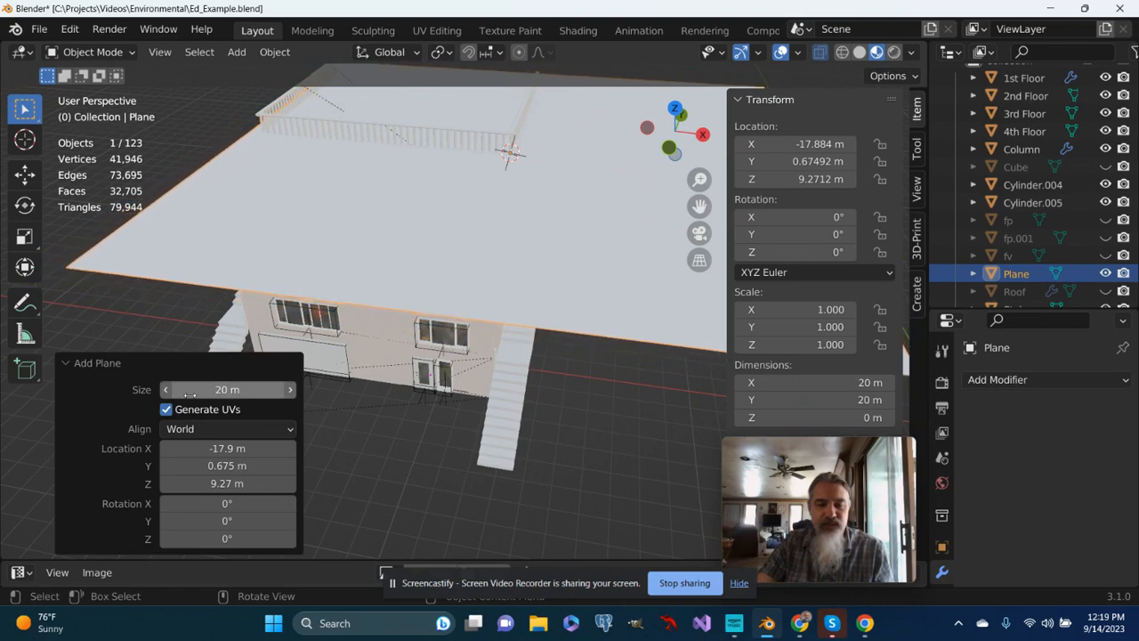
- Rotate the plane about 29.3° around the X axis in right orthographic view to match the slope of the stairs
middle_drag(436, 256, 342, 271)
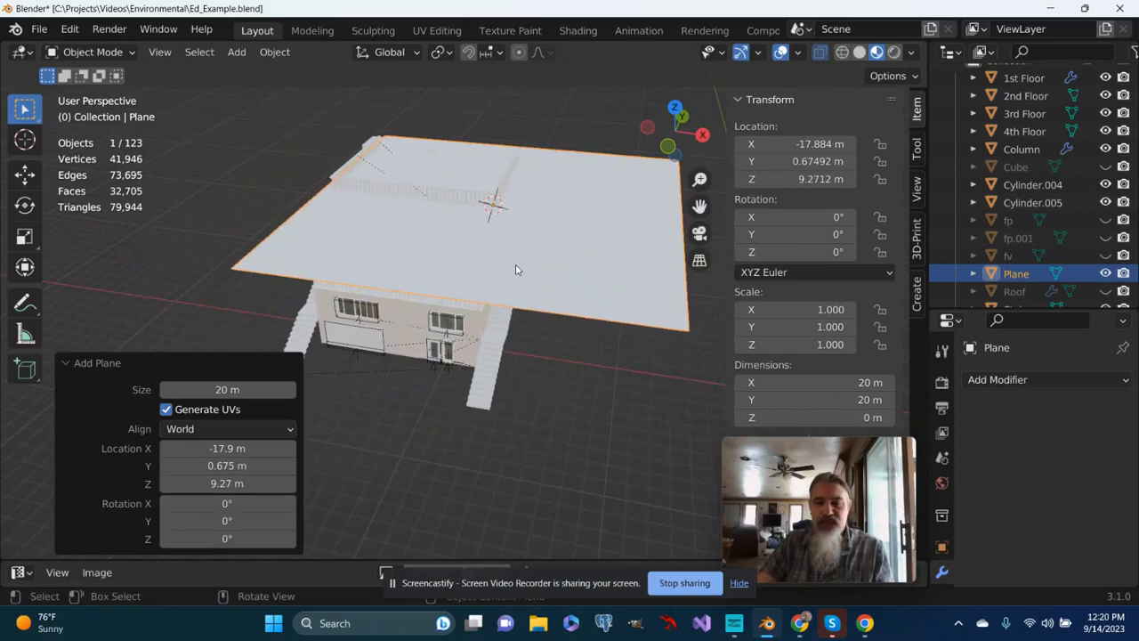
mouse_move(535, 338)
middle_down()
mouse_move(518, 345)
mouse_move(525, 334)
middle_up()
key(KP_3)
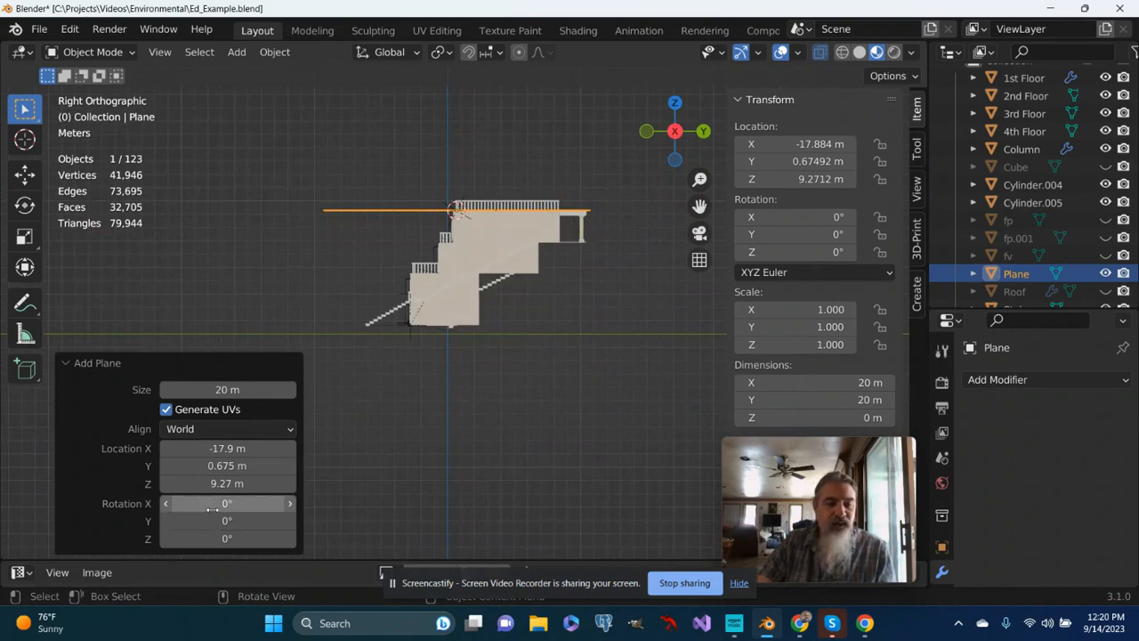
drag(205, 504, 387, 448)
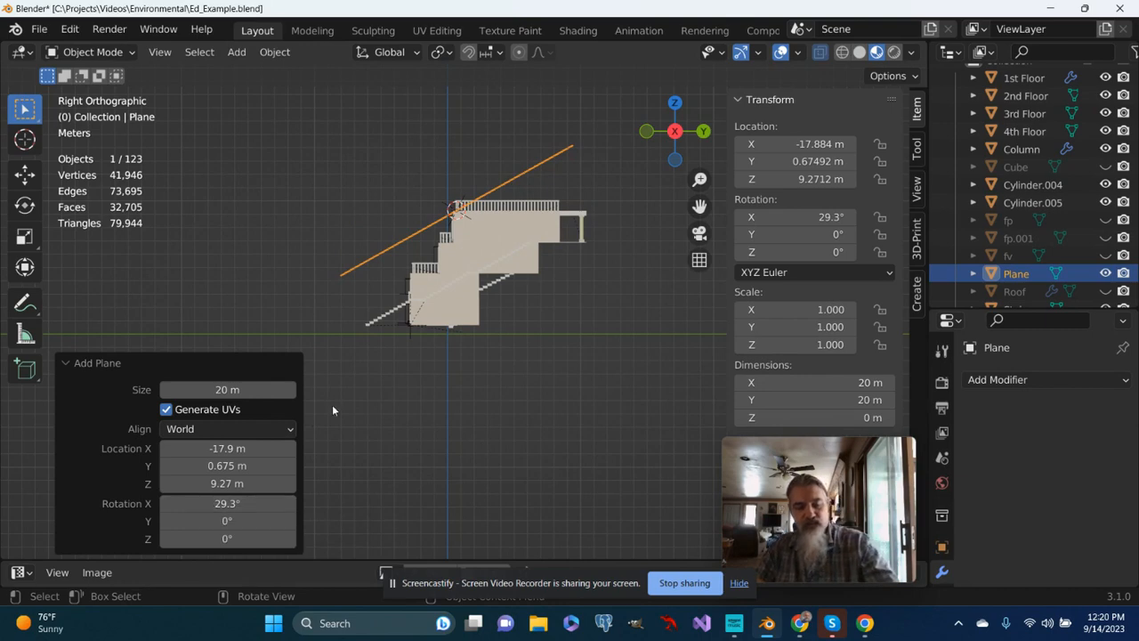
- Move the tilted plane down about 4.8 m along the global Z axis so it follows the stairs
key(g)
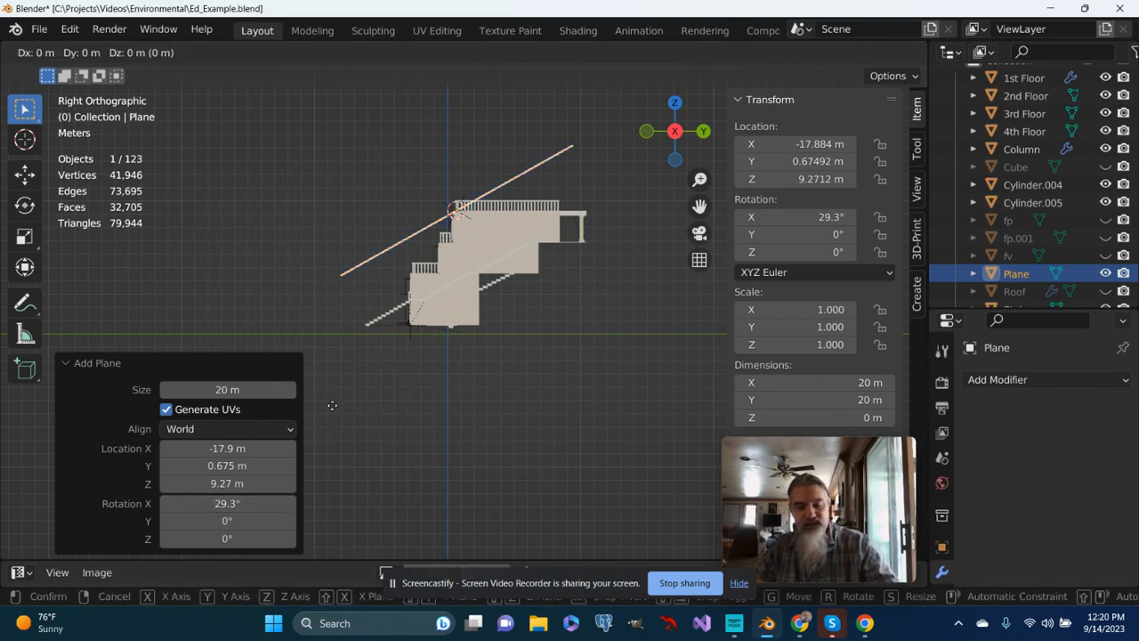
key(z)
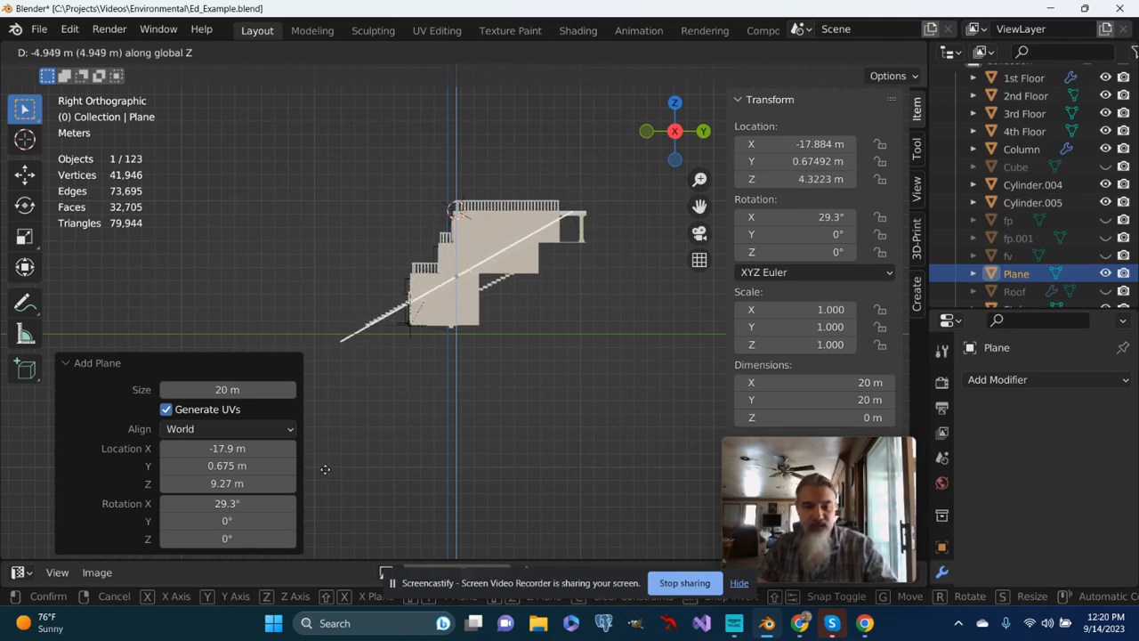
click(325, 469)
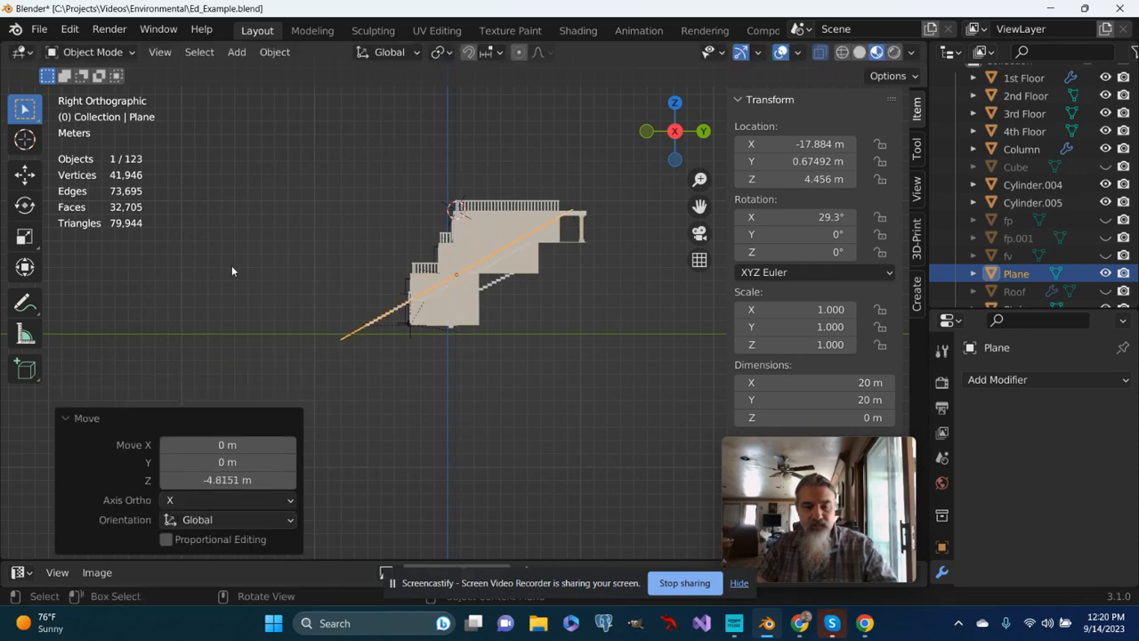
- Scale the sloped plane along the global X axis by about 2.14, making it about 42.9 m wide
middle_drag(233, 269, 441, 319)
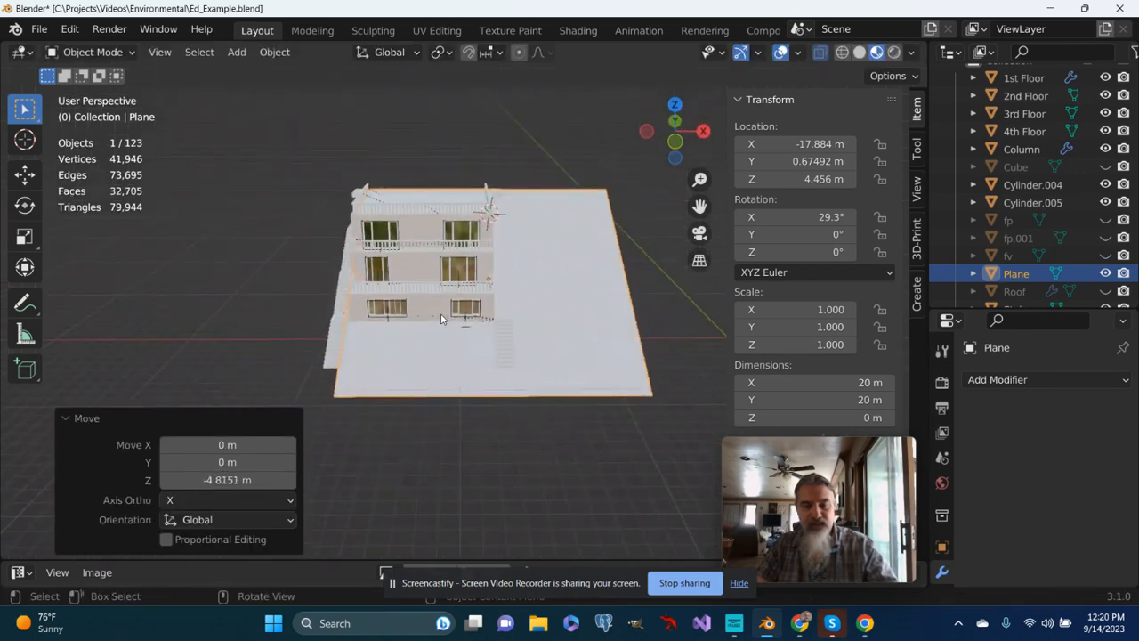
click(361, 461)
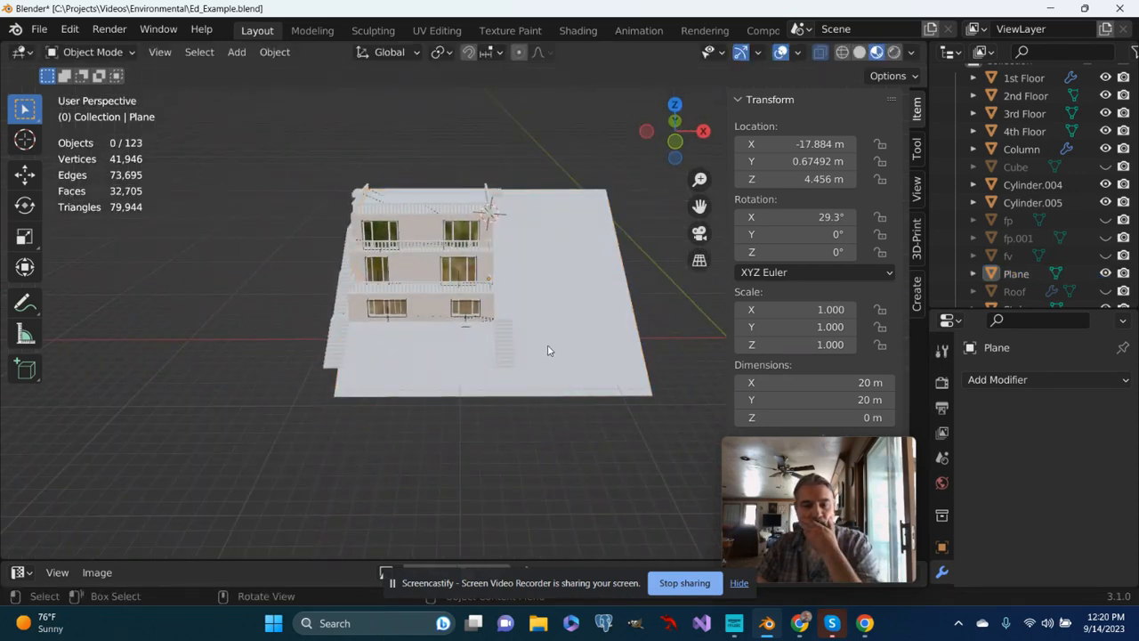
click(595, 319)
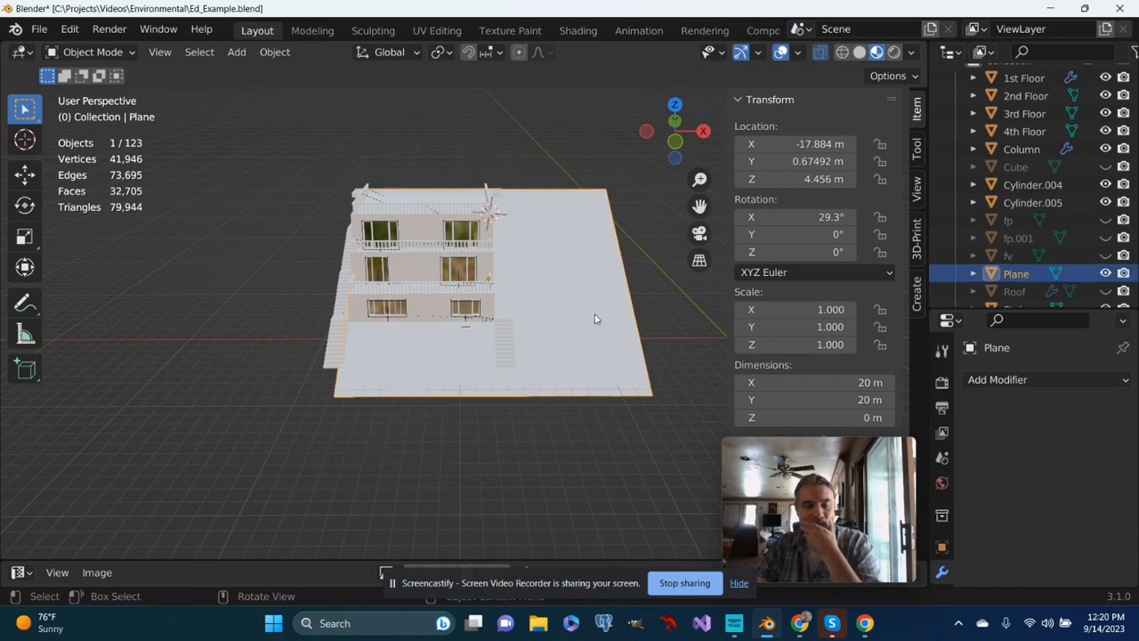
key(s)
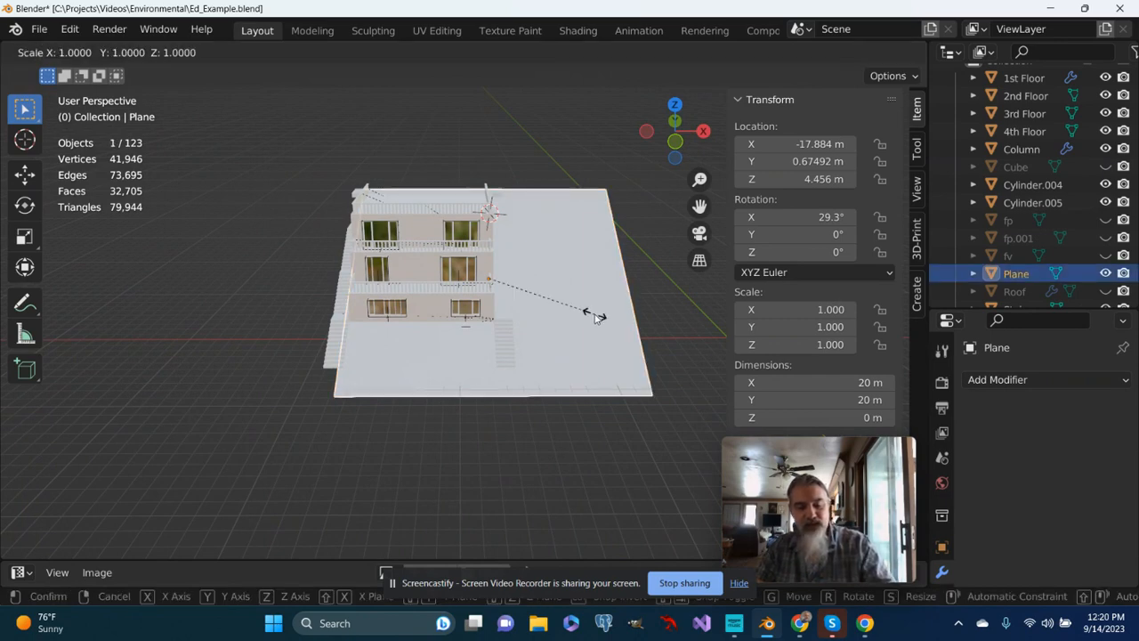
key(x)
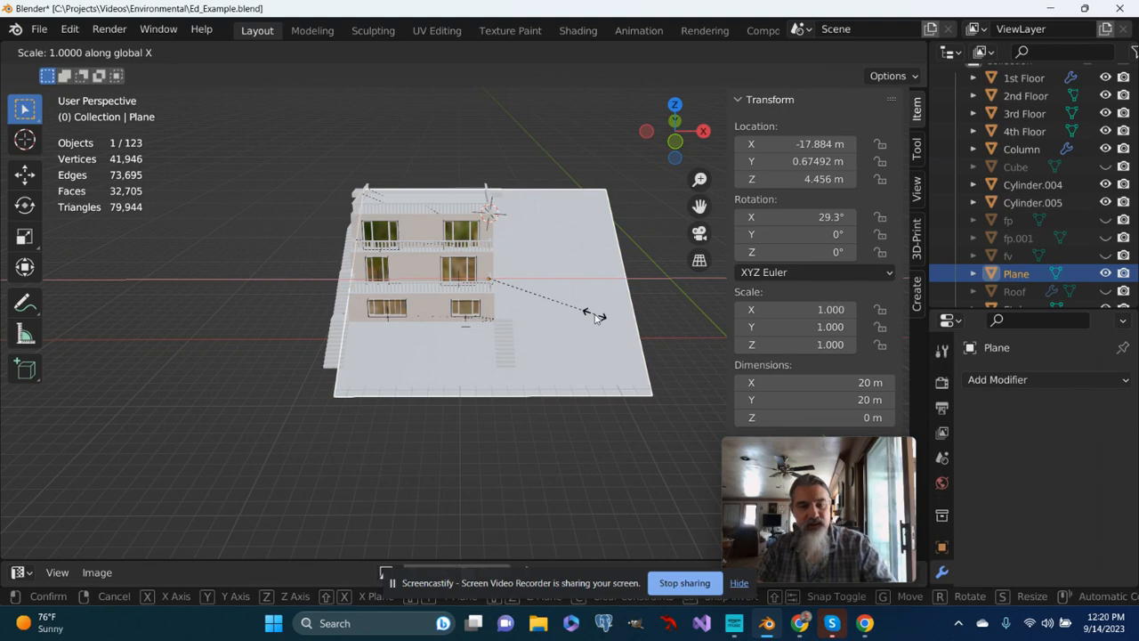
click(715, 317)
- Move the widened plane about -3.8 m along the global X axis to center it around the building
key(g)
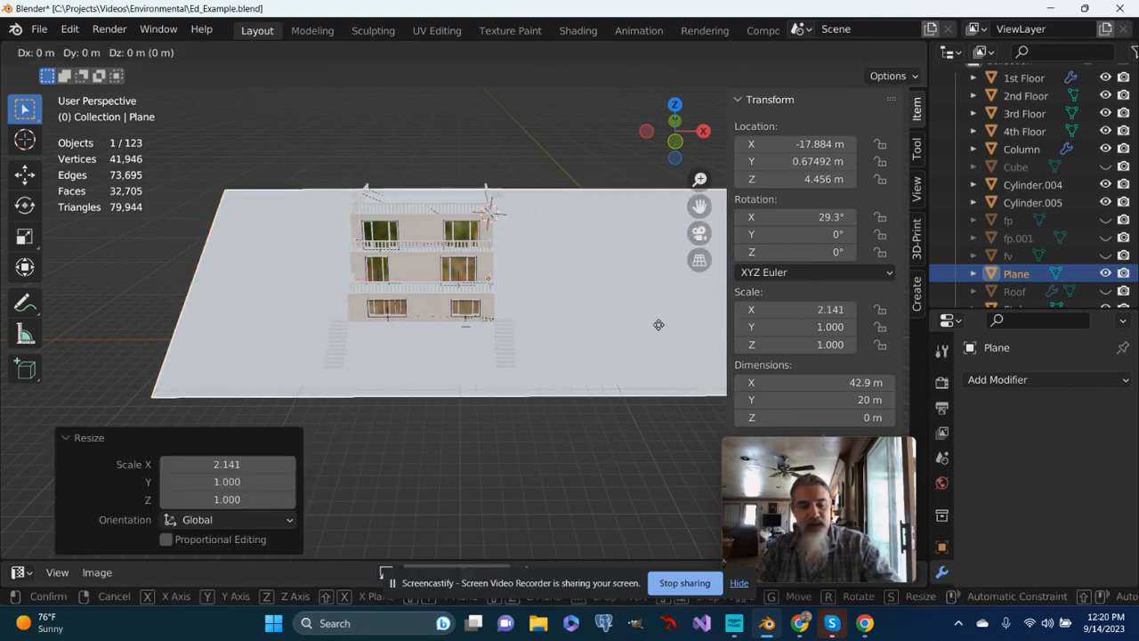
key(x)
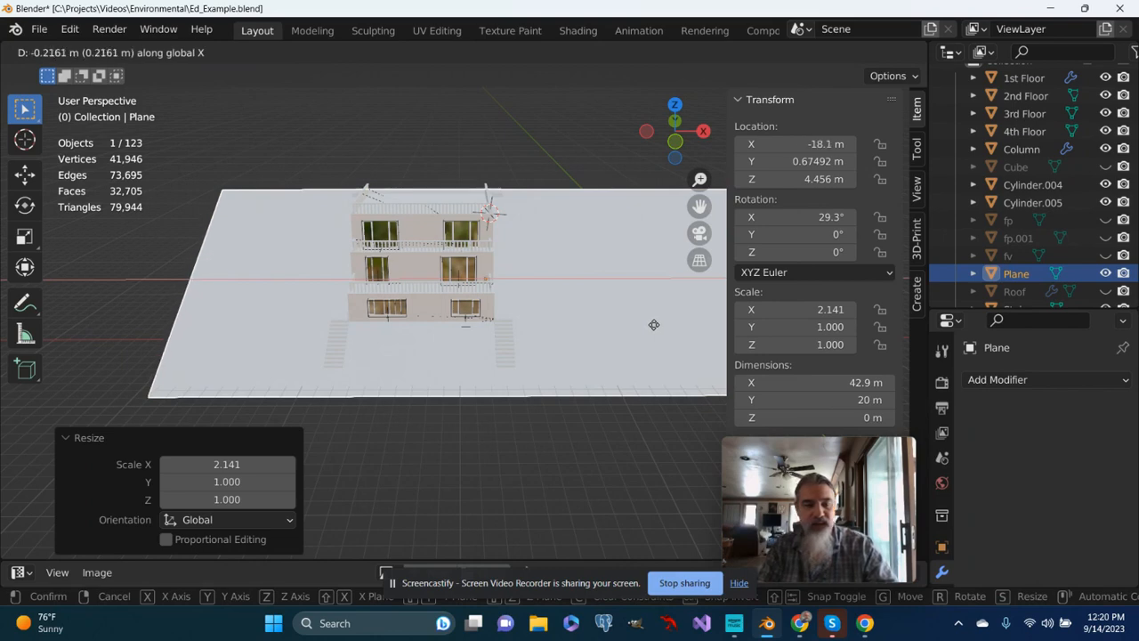
click(607, 328)
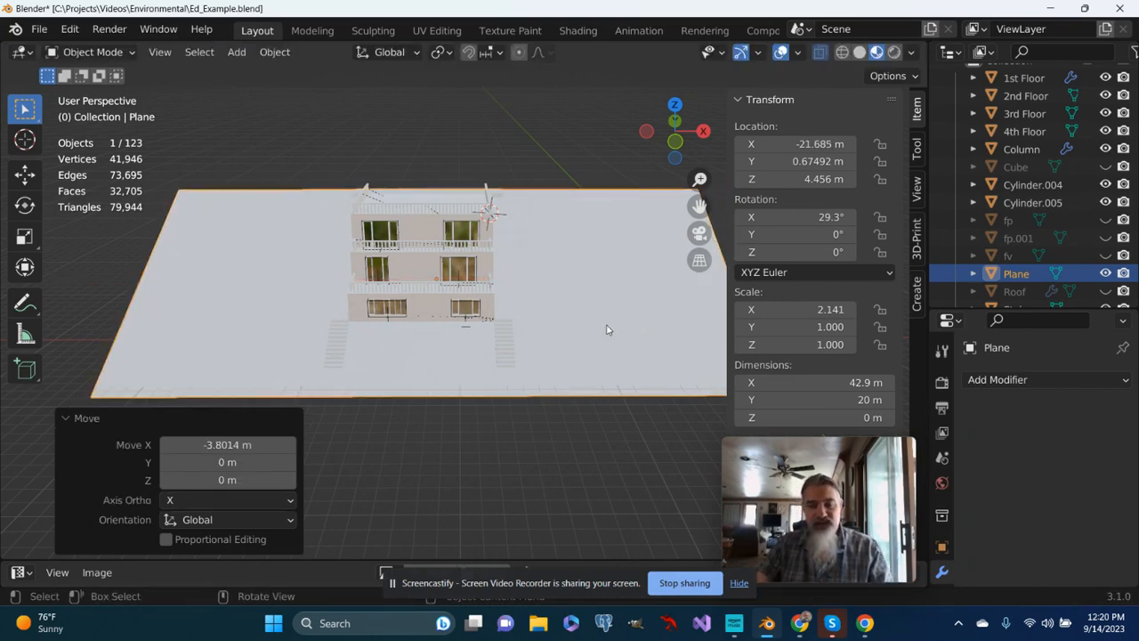
- Examine from the side and front where the sloped plane cuts through the building and stairs
scroll(387, 335, down, 2)
middle_drag(386, 334, 203, 323)
scroll(326, 340, up, 4)
scroll(367, 305, up, 3)
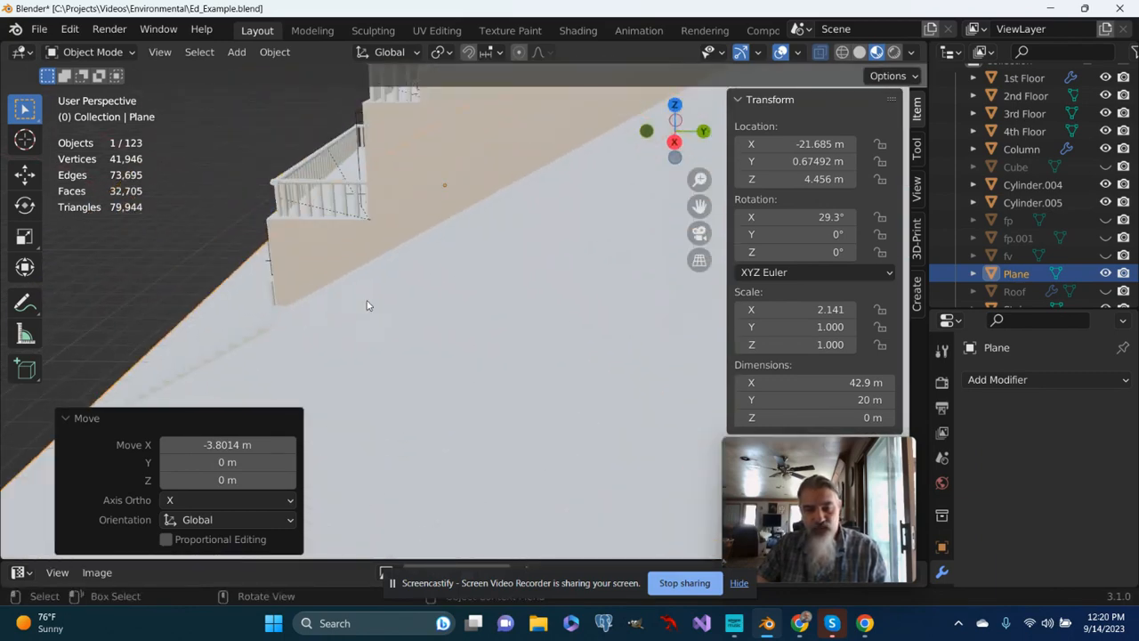
scroll(389, 308, up, 3)
middle_drag(422, 303, 603, 300)
scroll(604, 301, down, 8)
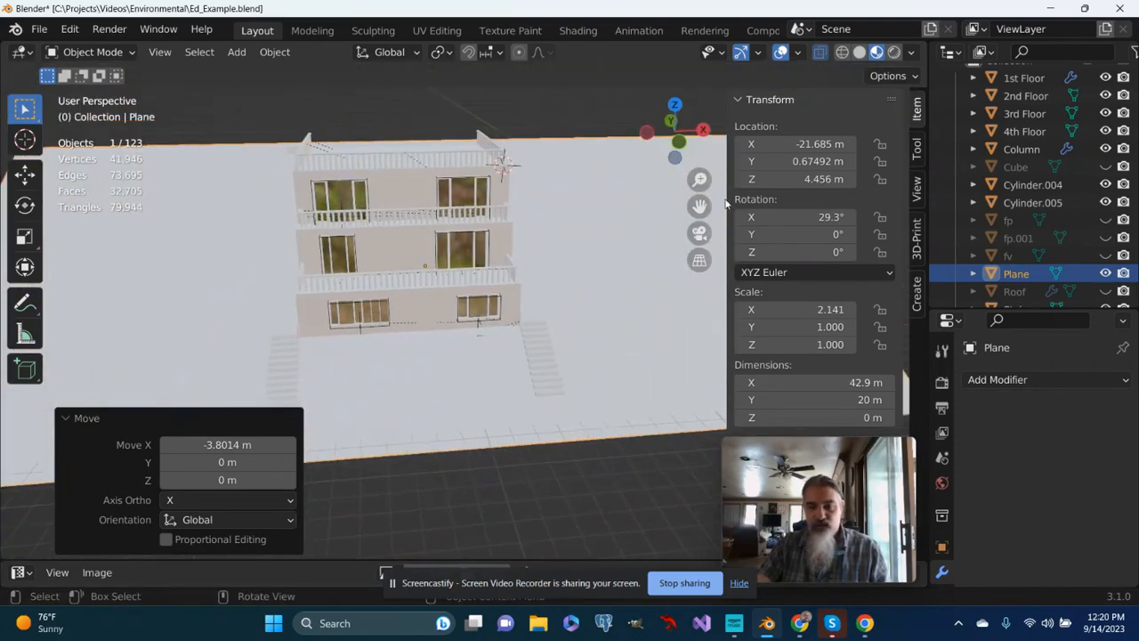
- Inspect the building and slope in wireframe with and without X-ray, and return to Material Preview shading
click(842, 52)
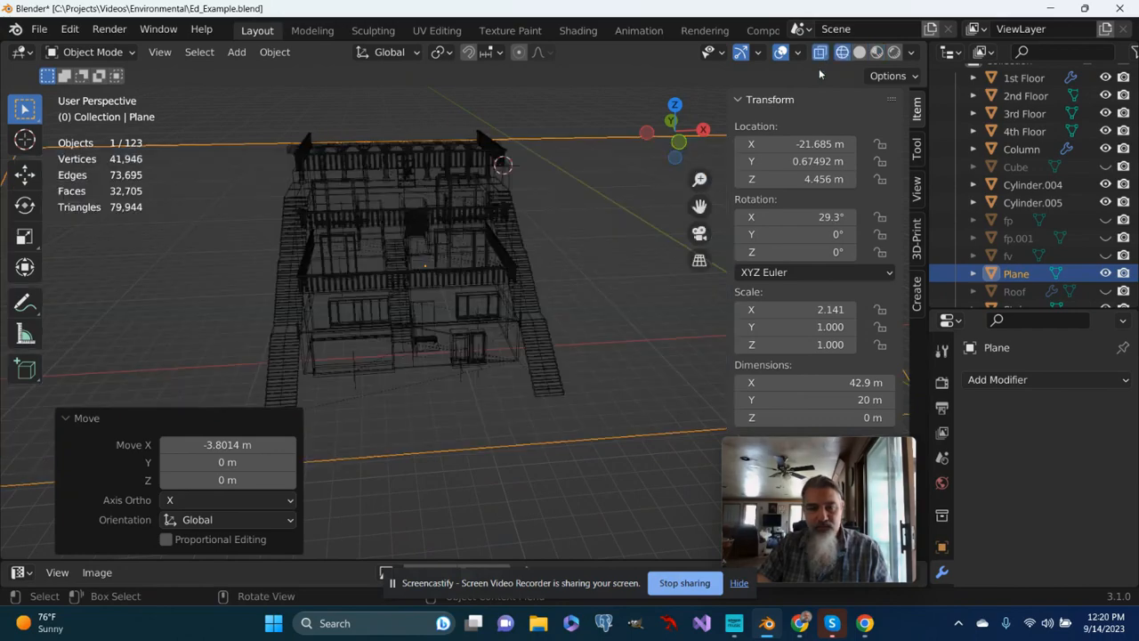
middle_drag(510, 364, 560, 318)
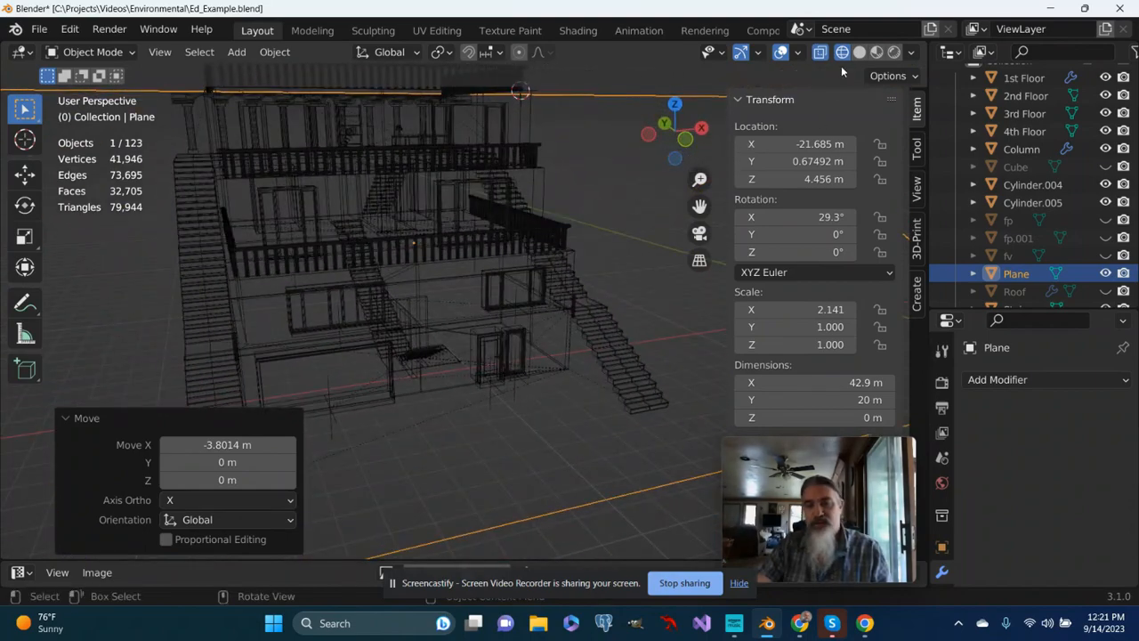
click(821, 52)
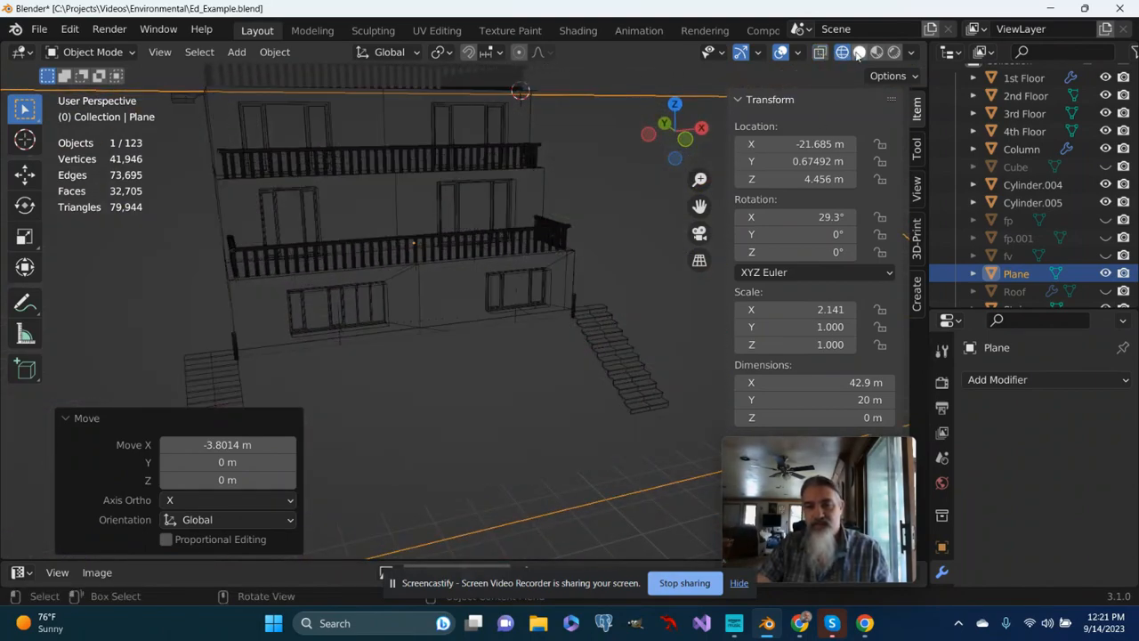
click(859, 53)
click(877, 53)
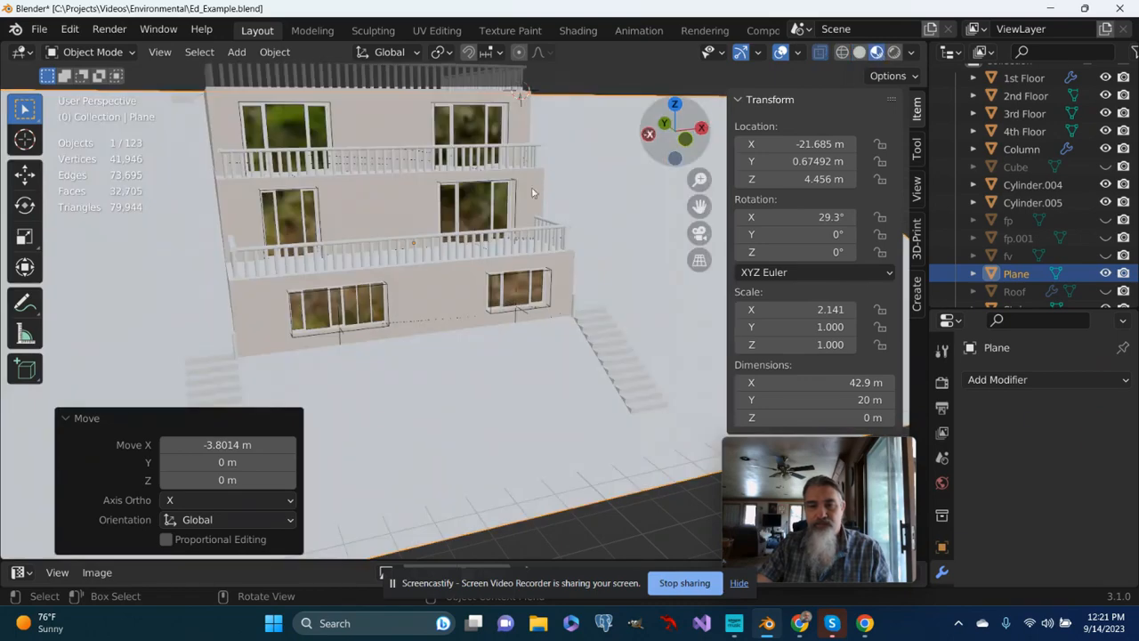
scroll(343, 351, down, 6)
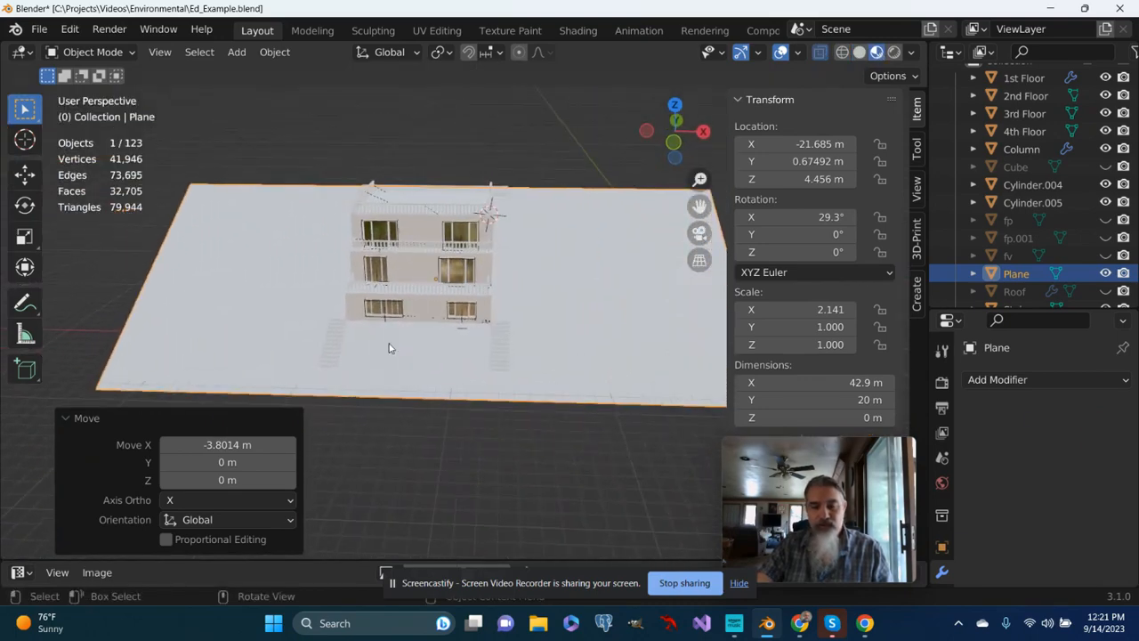
mouse_move(388, 347)
middle_down()
mouse_move(376, 348)
mouse_move(401, 348)
middle_up()
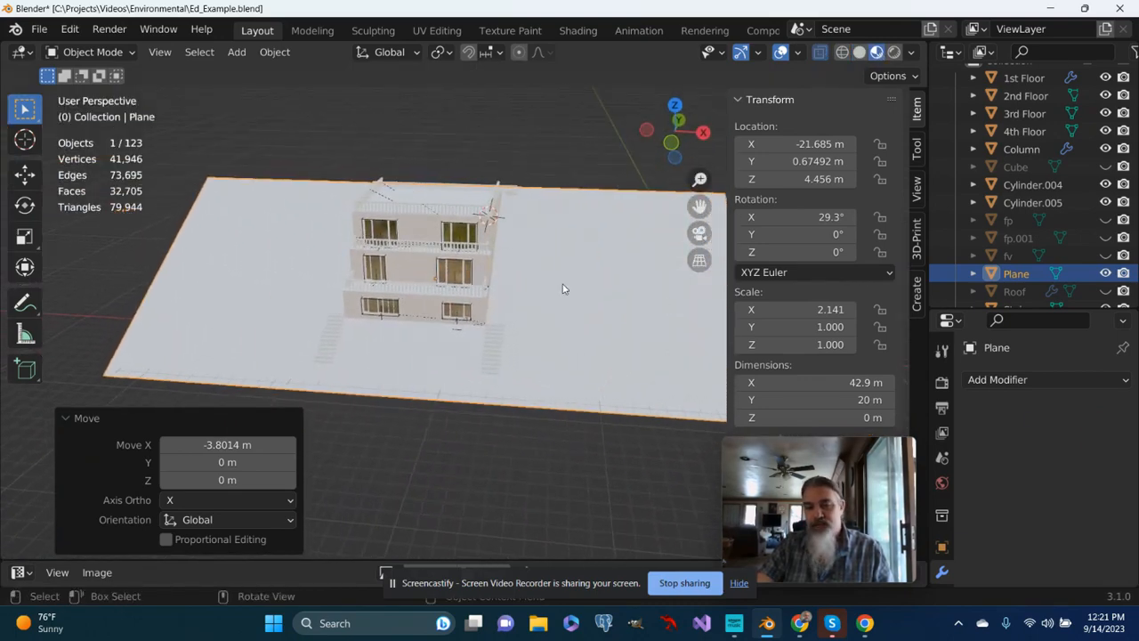
- Hide the plane, show the fv reference drawing and examine how its sketches depict the hillside around the building and stairs
click(1105, 274)
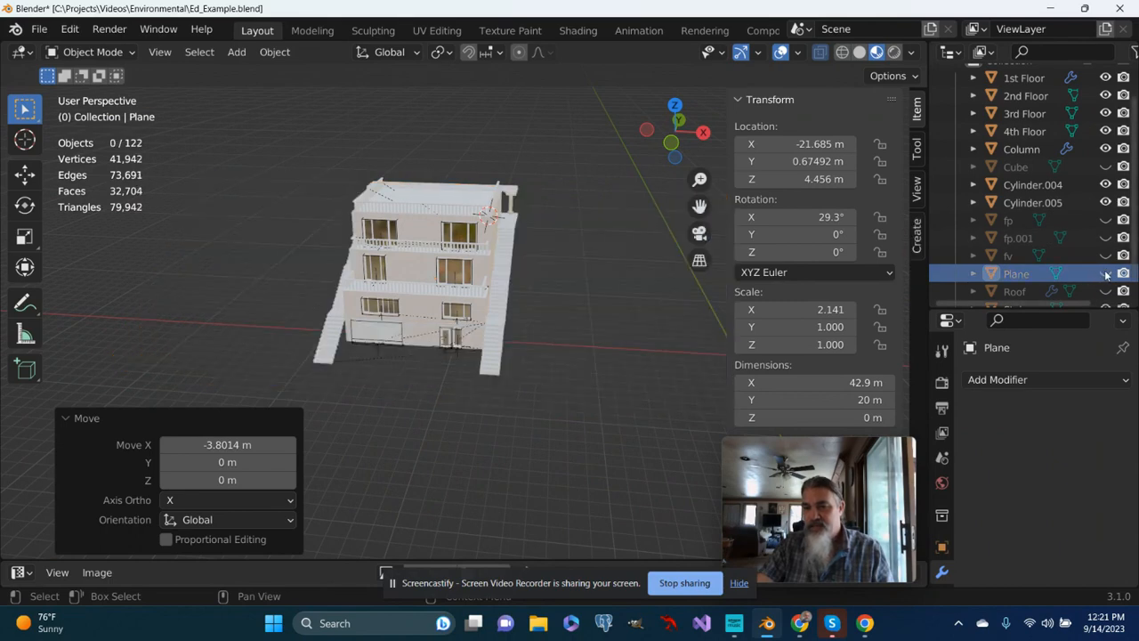
click(1107, 256)
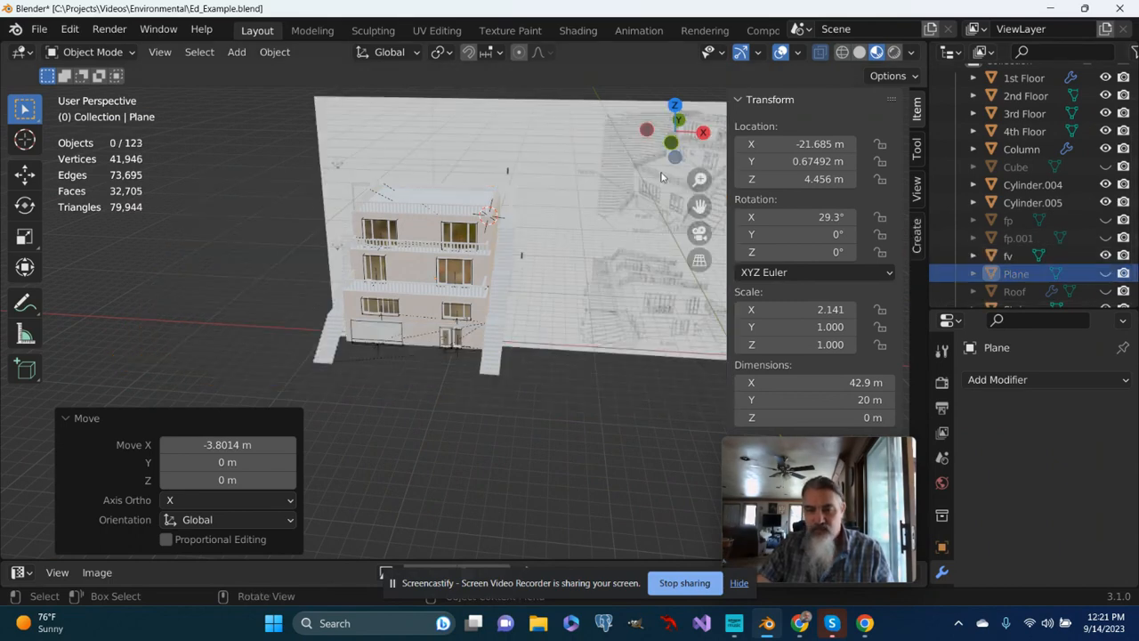
mouse_move(705, 203)
mouse_down()
mouse_move(529, 224)
mouse_move(425, 292)
mouse_up()
scroll(423, 292, up, 6)
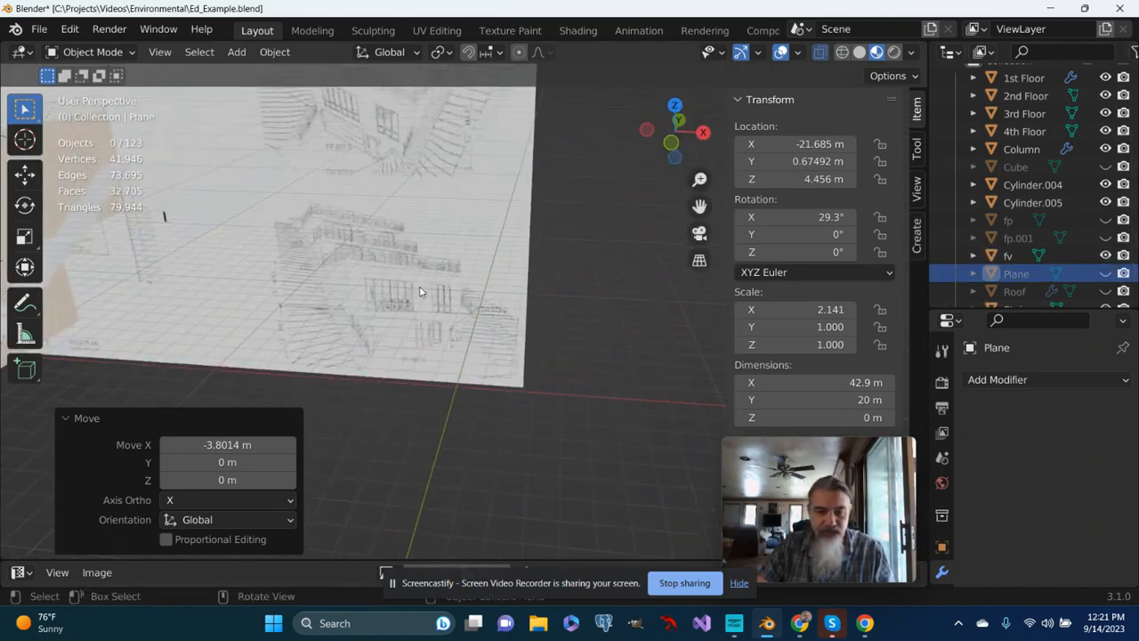
scroll(420, 291, up, 4)
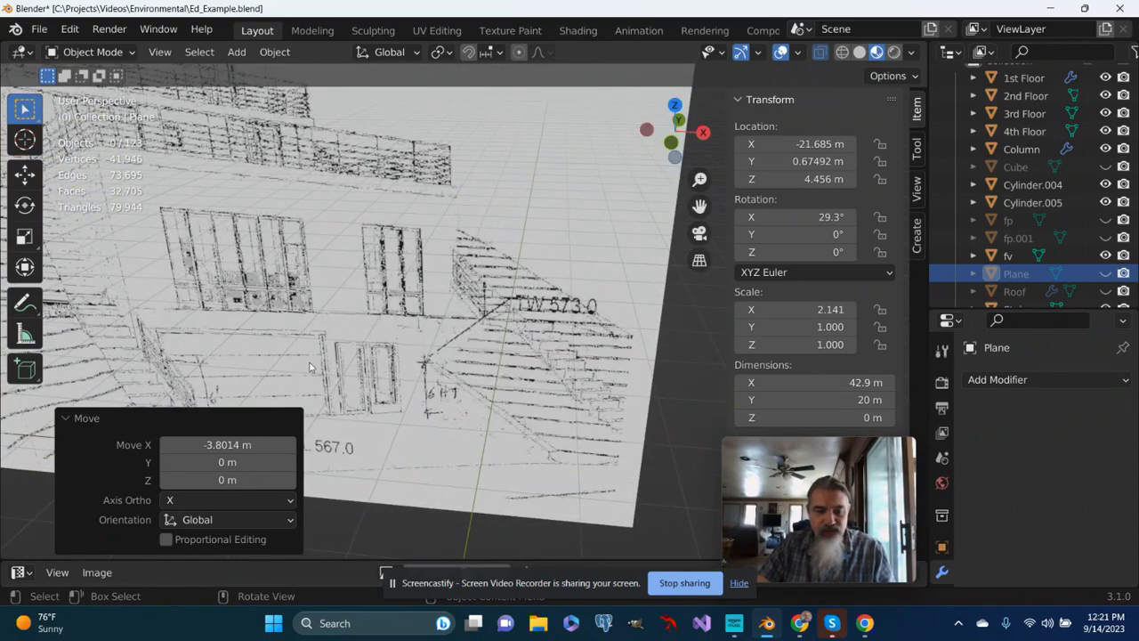
mouse_move(310, 367)
middle_down()
mouse_move(258, 342)
mouse_move(273, 353)
middle_up()
mouse_move(701, 207)
mouse_down()
mouse_move(653, 169)
mouse_move(580, 156)
mouse_up()
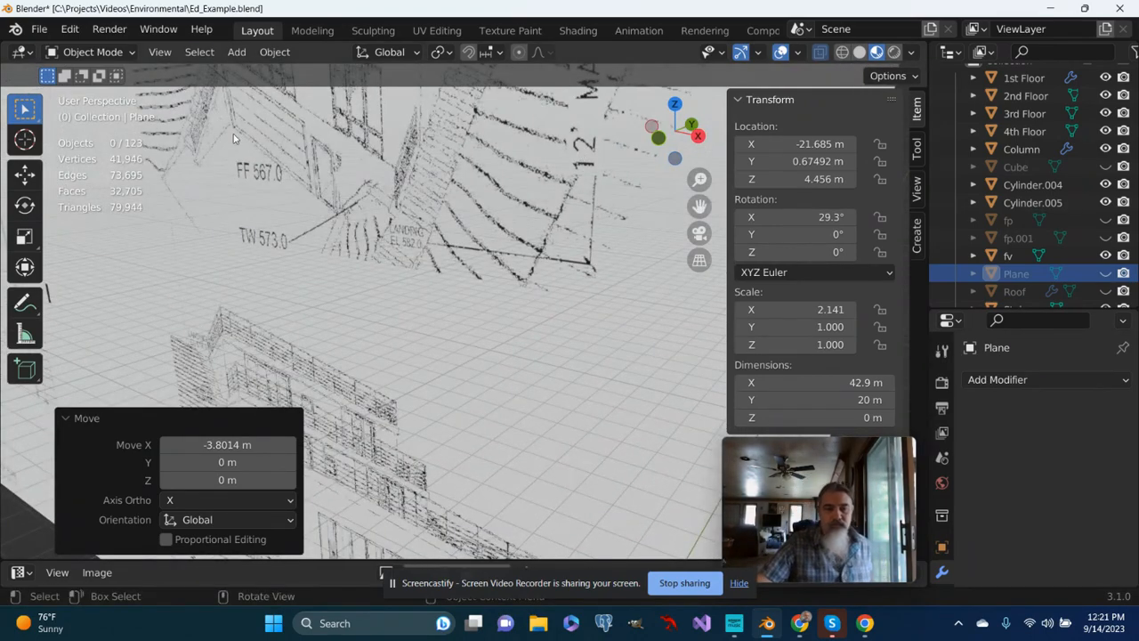
mouse_move(231, 137)
middle_down()
mouse_move(246, 162)
mouse_move(261, 133)
mouse_move(295, 130)
middle_up()
scroll(411, 189, down, 6)
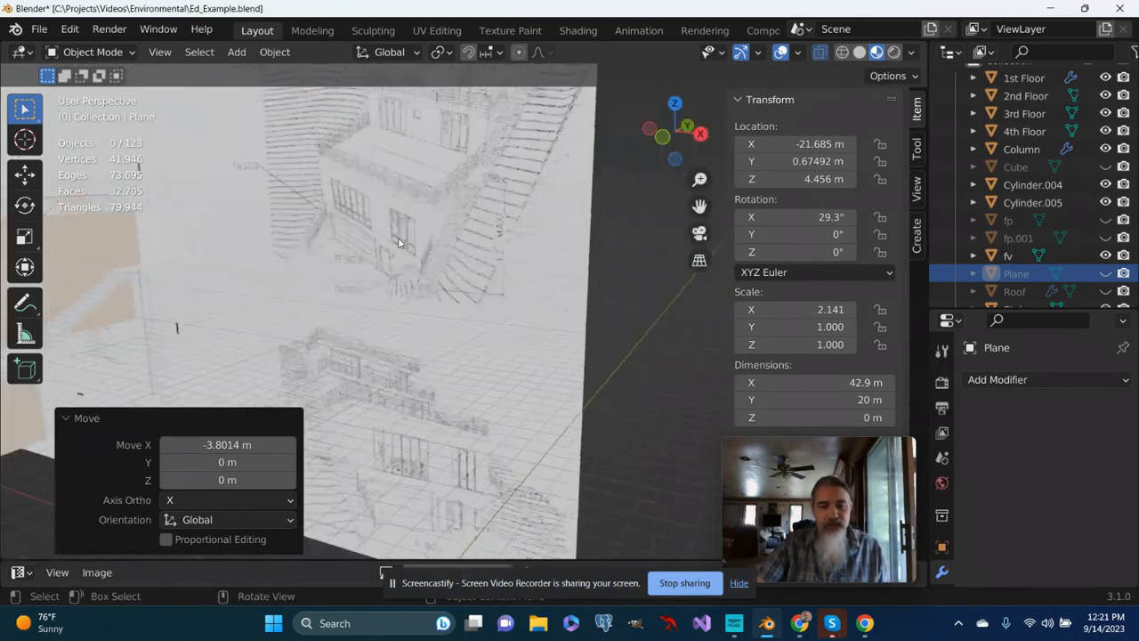
middle_drag(413, 190, 490, 175)
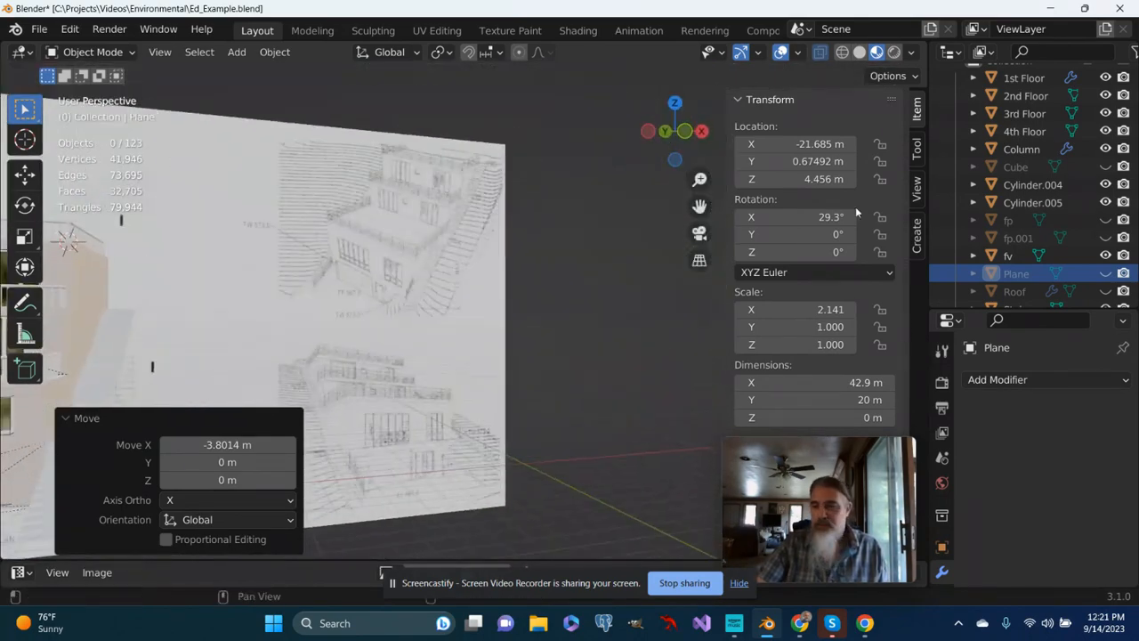
- Hide the fv reference drawing, show the sloped plane again and select it with the building's front in view
click(1105, 255)
click(1105, 273)
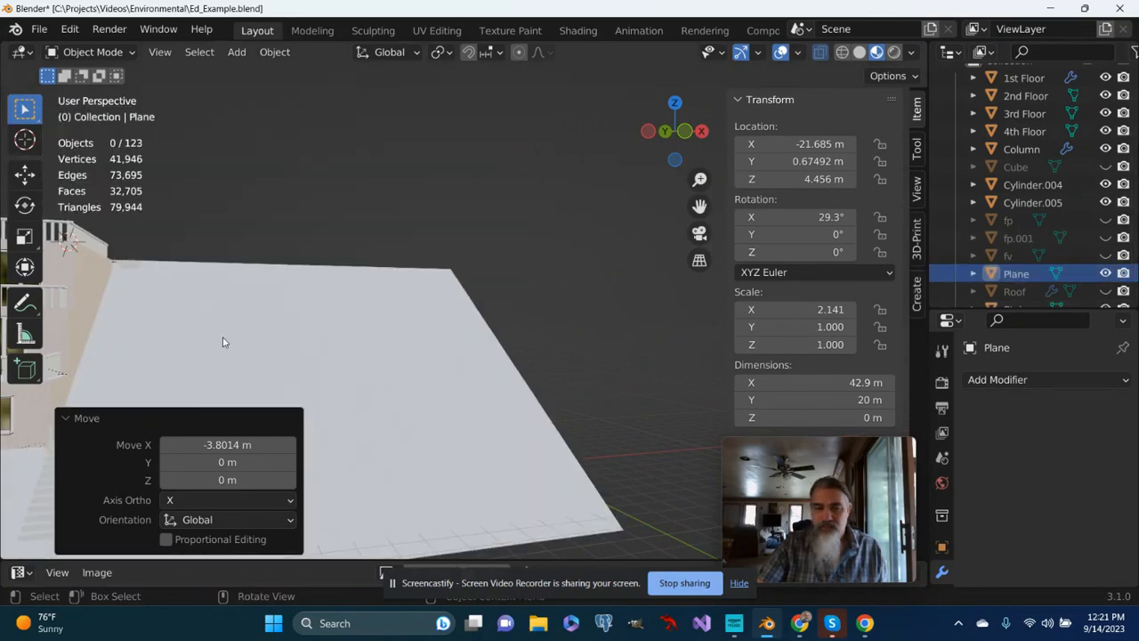
scroll(223, 342, down, 3)
click(392, 368)
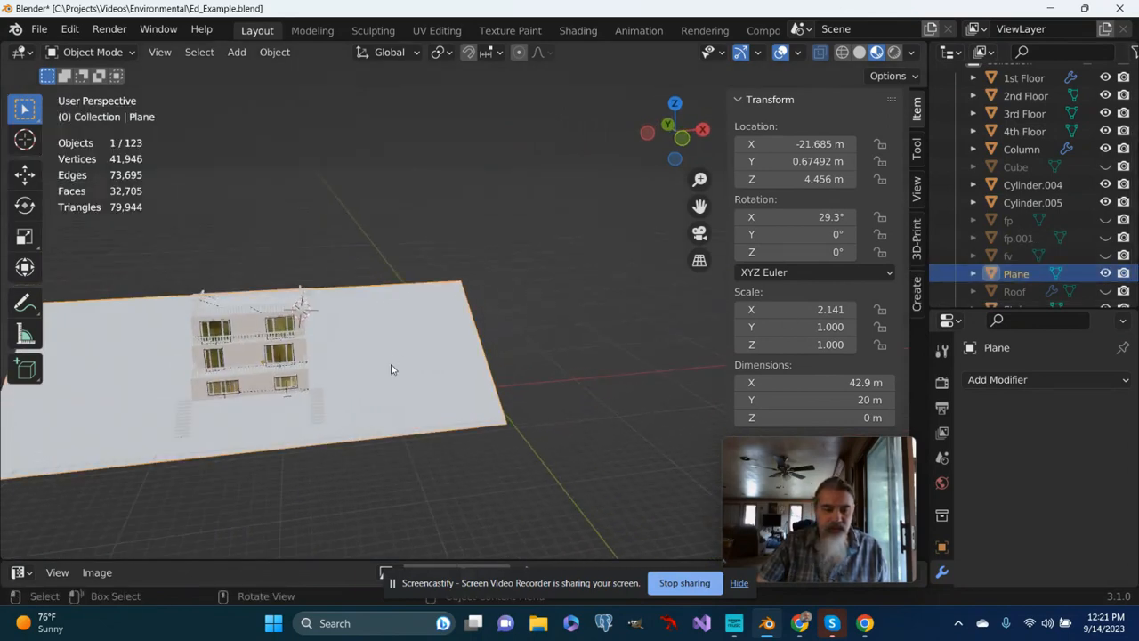
drag(699, 208, 892, 164)
scroll(499, 335, up, 5)
middle_drag(499, 334, 471, 338)
scroll(471, 338, down, 2)
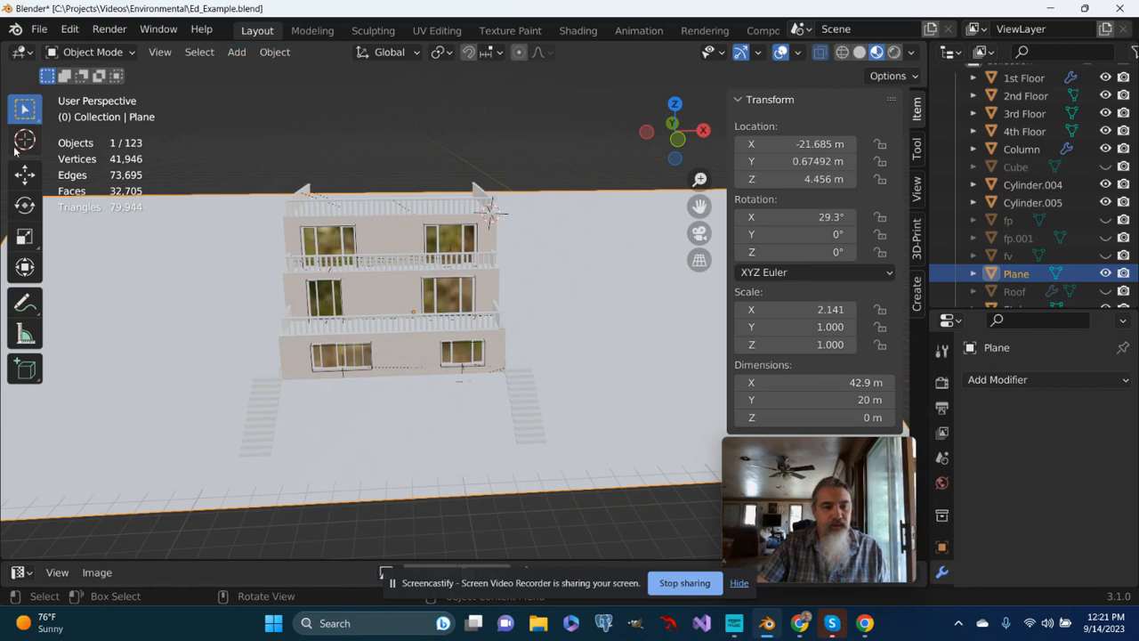
- Enter Edit Mode on the sloped plane, subdivide its whole face with 10 cuts, and clear the selection
scroll(229, 266, down, 4)
key(Tab)
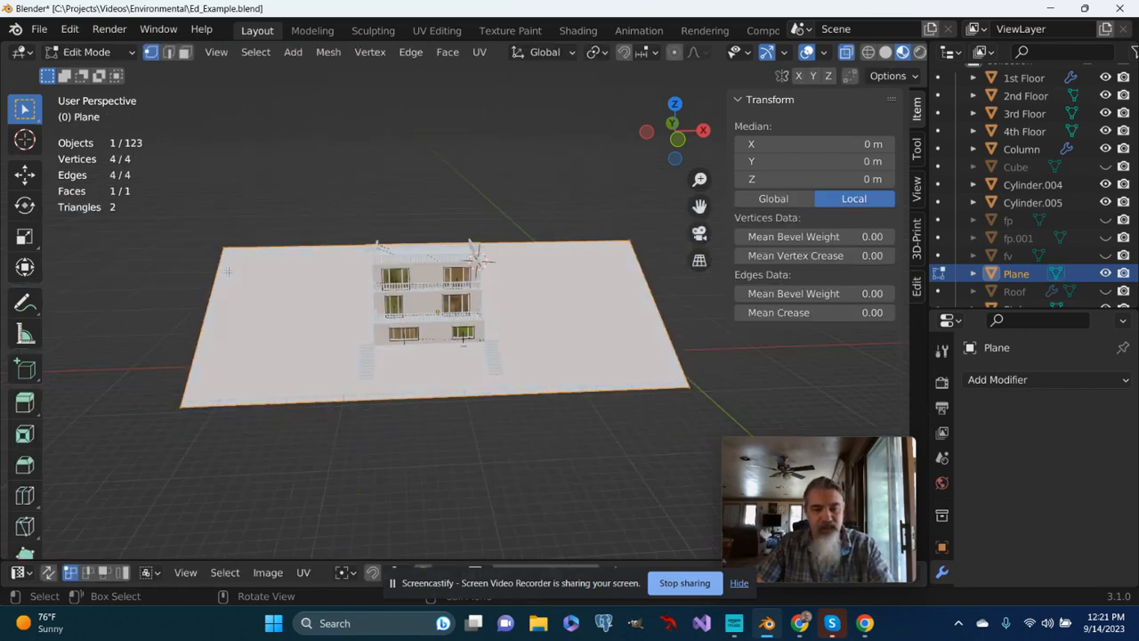
scroll(349, 291, up, 3)
middle_drag(367, 302, 343, 325)
scroll(343, 317, down, 3)
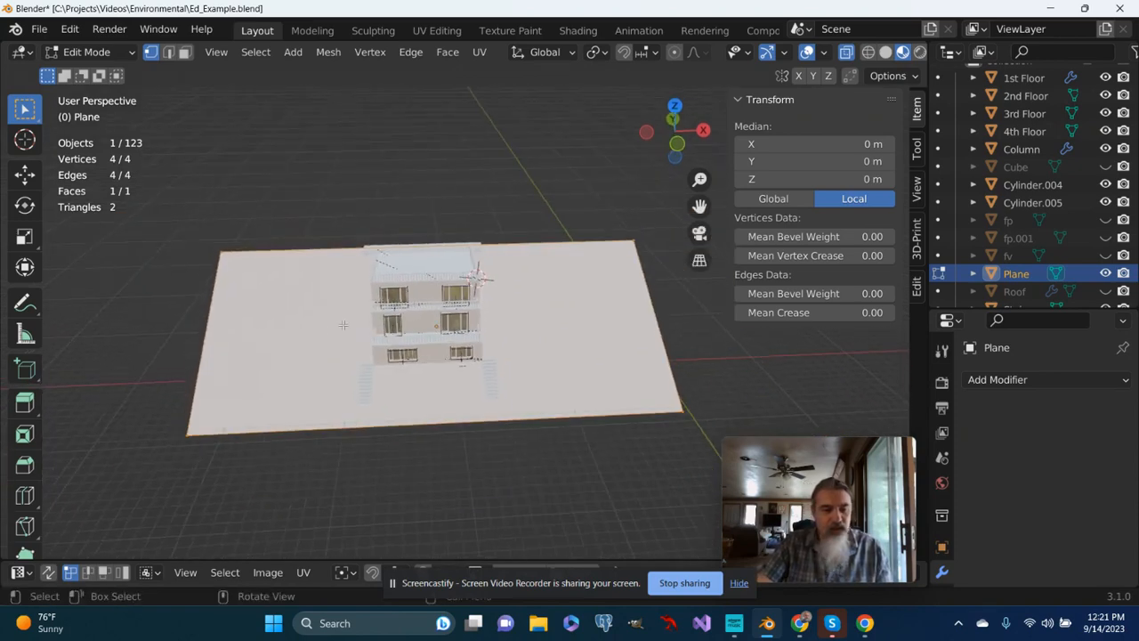
middle_drag(293, 352, 262, 339)
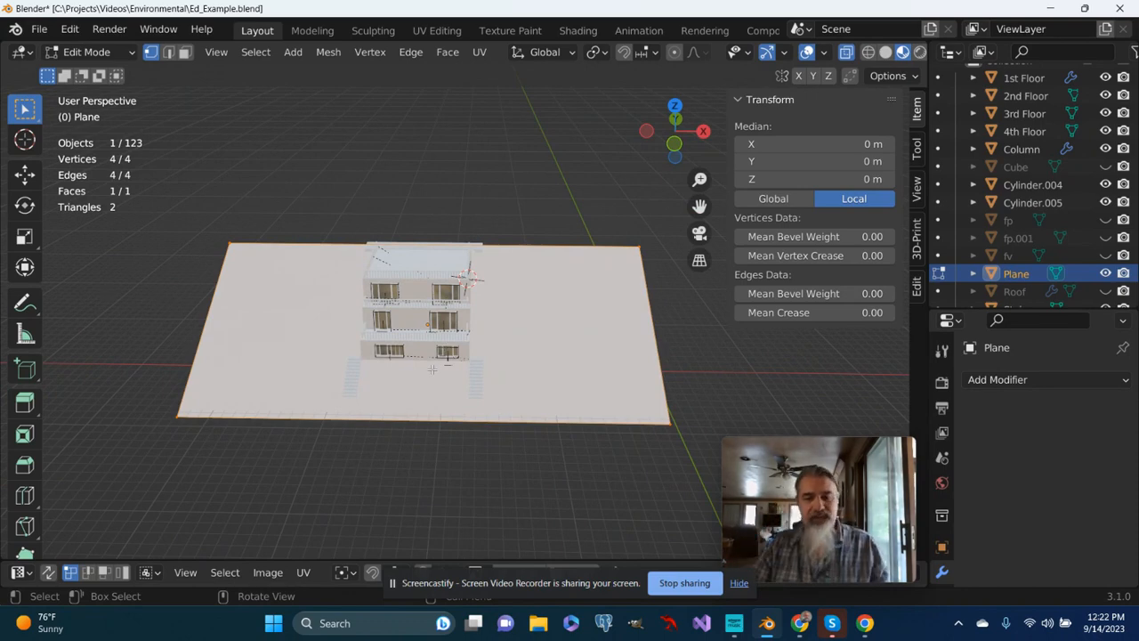
scroll(389, 329, up, 2)
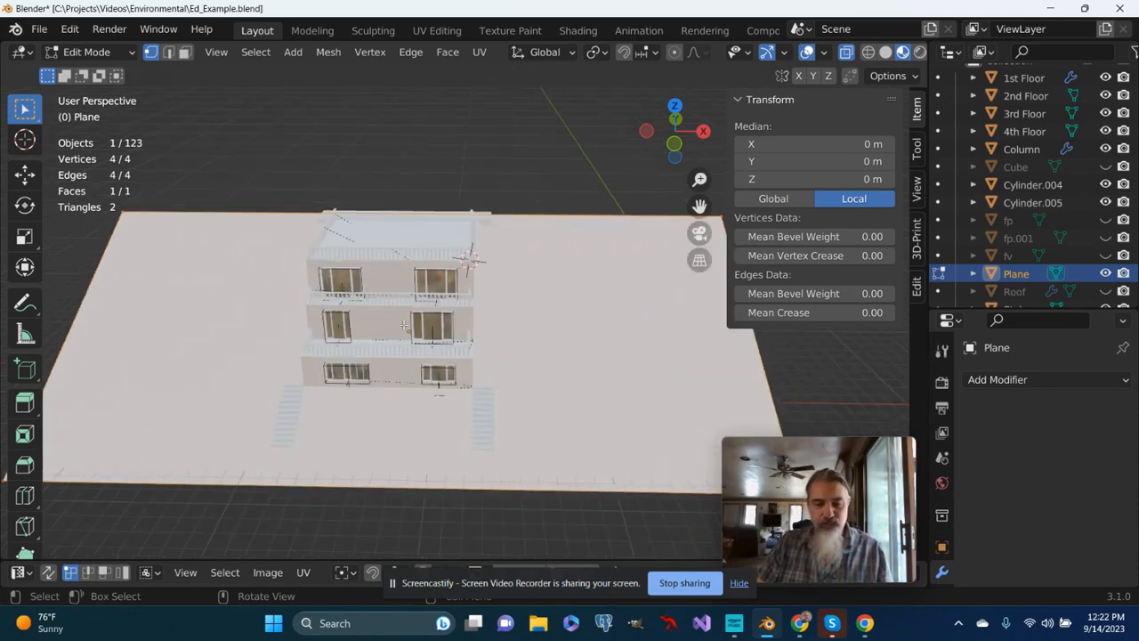
scroll(389, 329, down, 2)
middle_drag(389, 329, 426, 329)
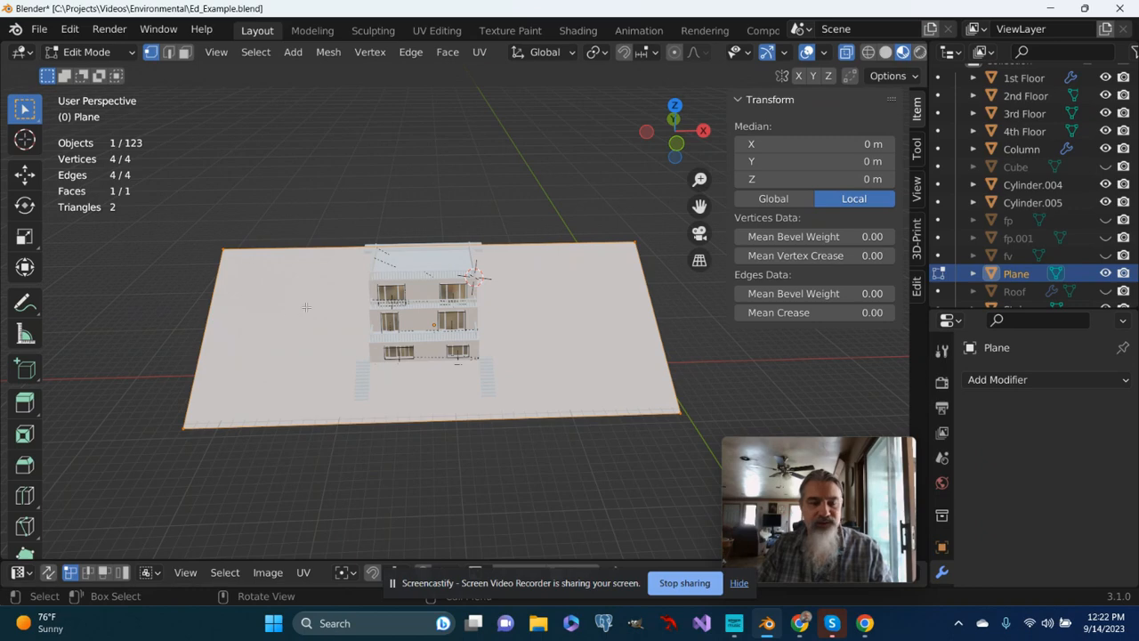
mouse_move(316, 333)
middle_down()
mouse_move(276, 331)
mouse_move(319, 330)
middle_up()
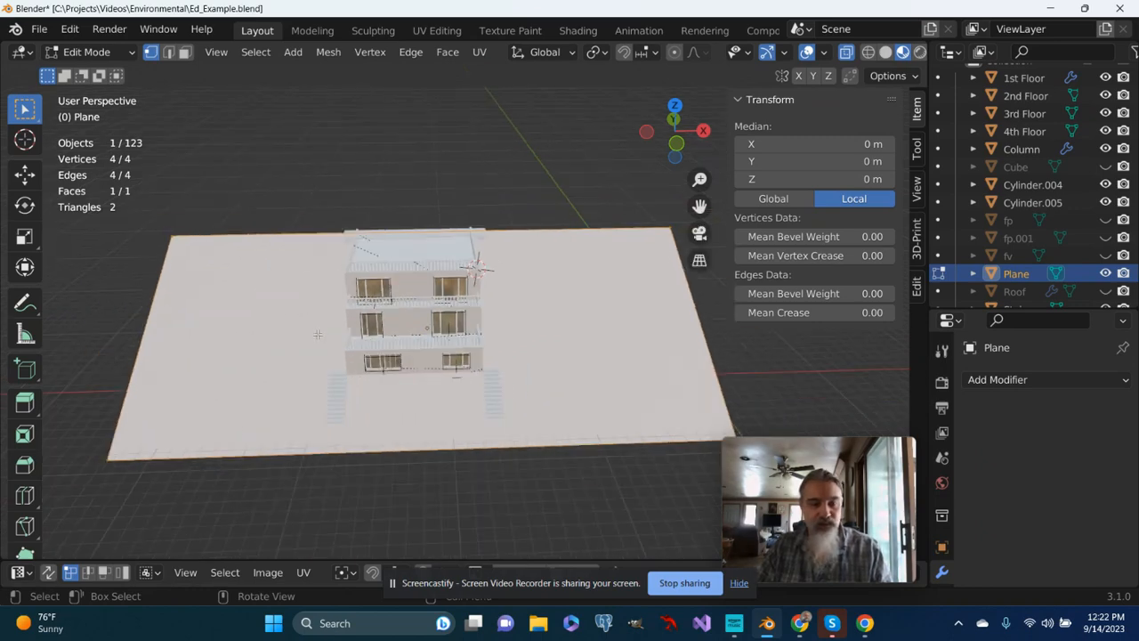
right_click(320, 330)
click(217, 209)
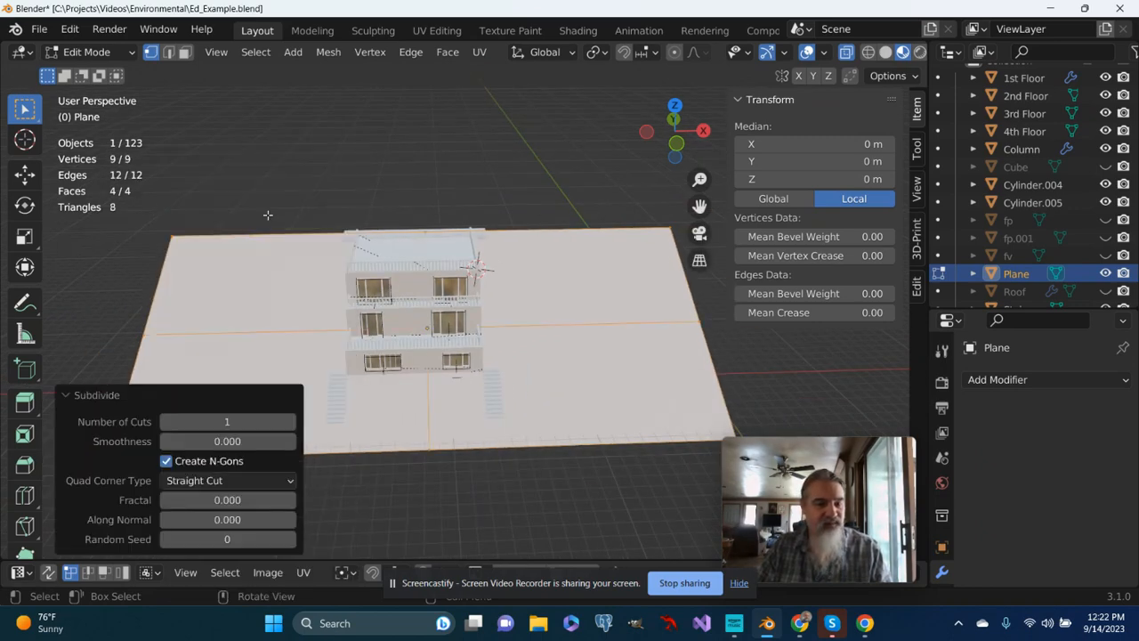
drag(186, 421, 295, 418)
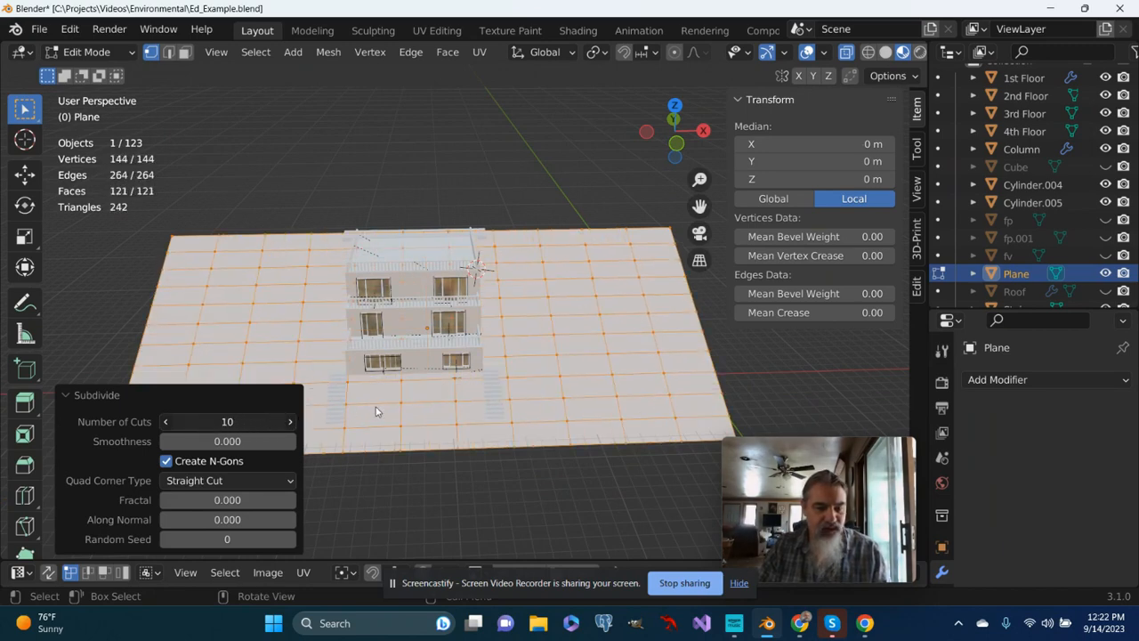
click(374, 508)
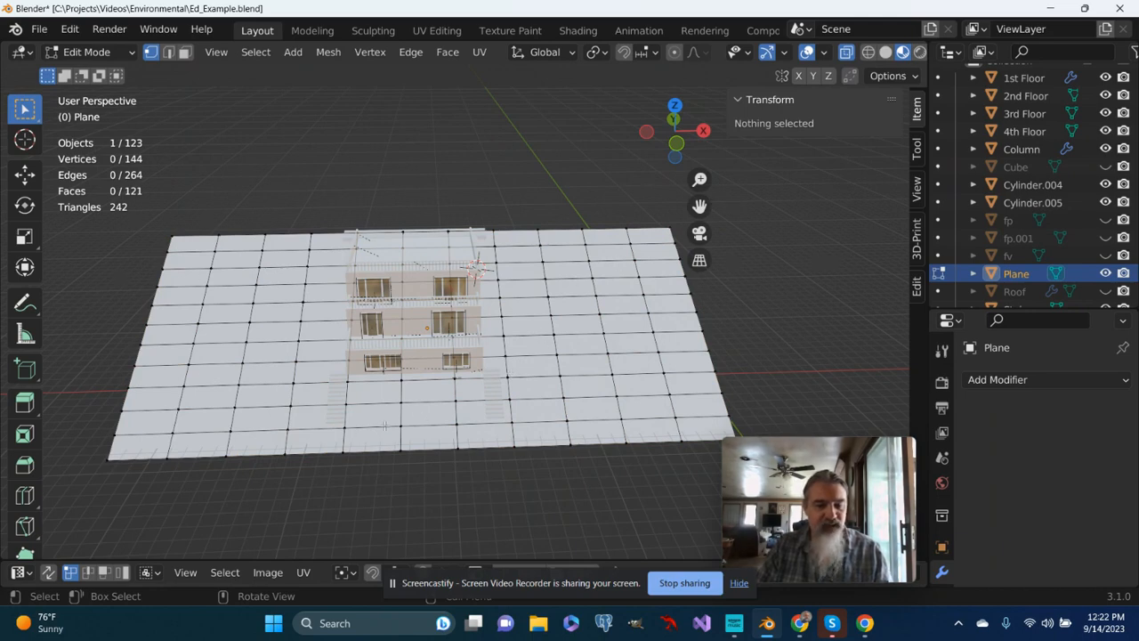
- Subdivide all of the plane's faces again with 10 cuts, deselect the mesh and return to Object Mode
key(a)
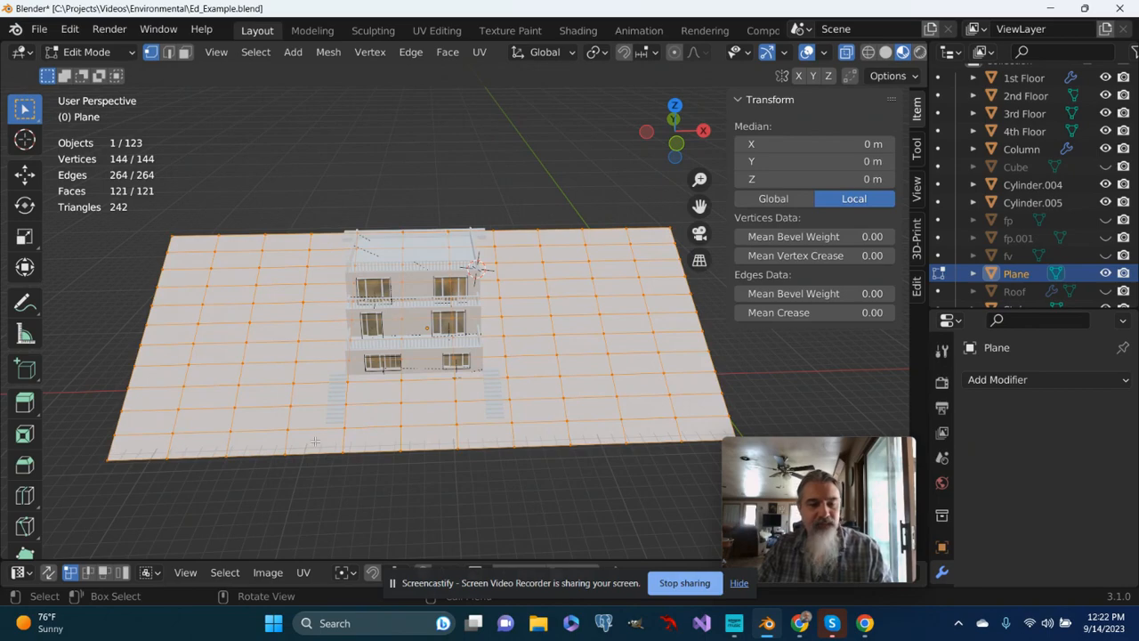
right_click(314, 441)
click(272, 214)
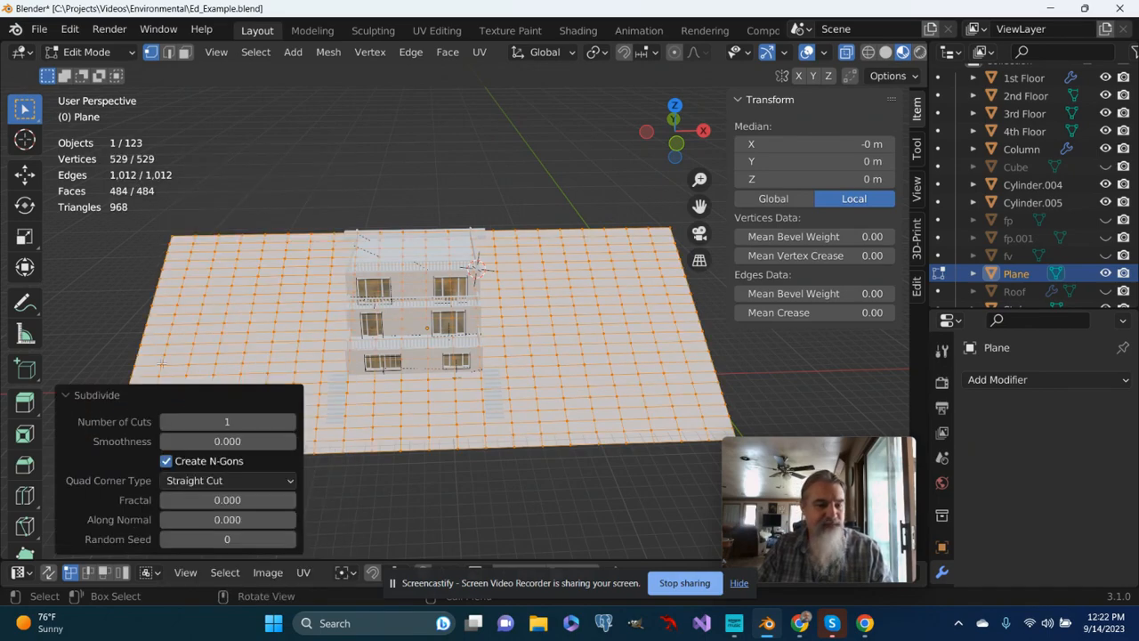
drag(190, 420, 318, 428)
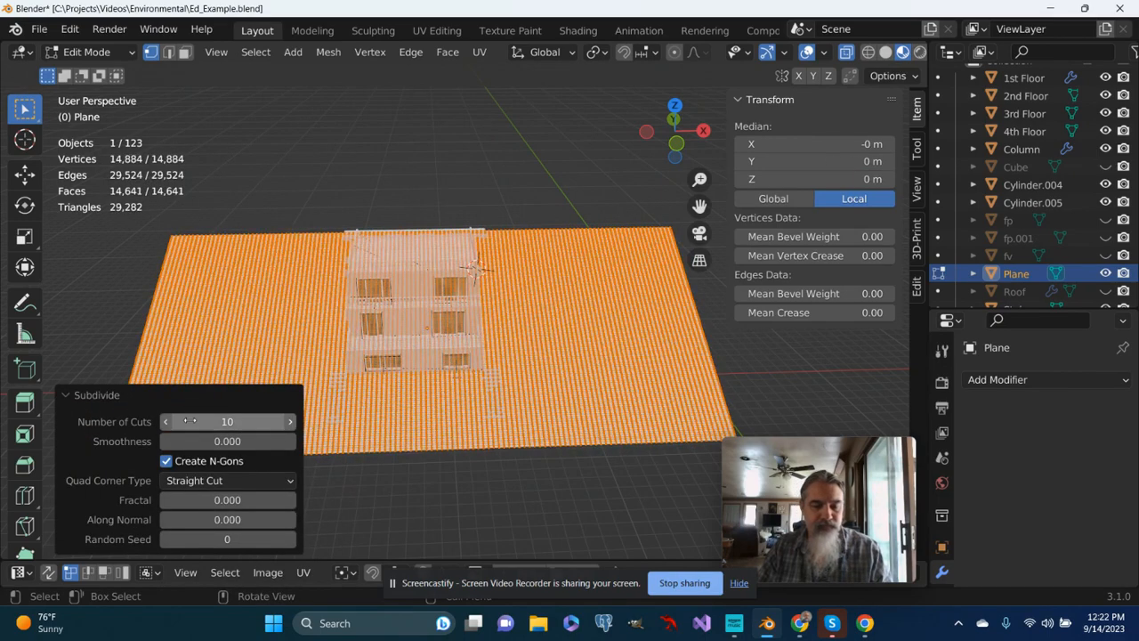
click(467, 516)
scroll(485, 537, up, 3)
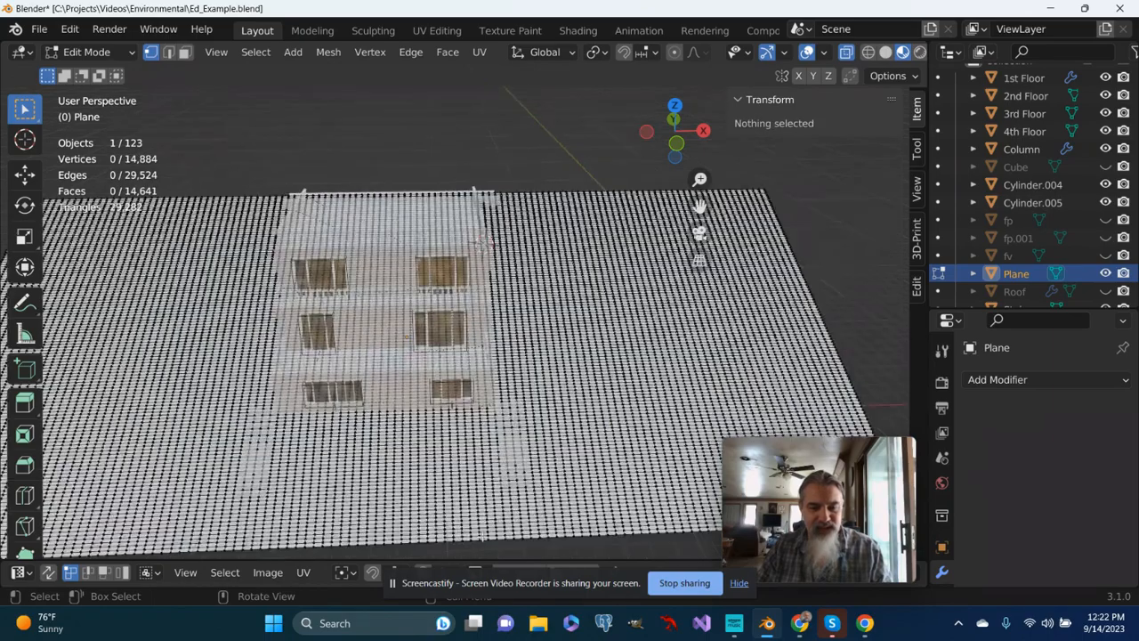
mouse_move(481, 537)
middle_down()
mouse_move(438, 533)
mouse_move(473, 543)
middle_up()
key(Tab)
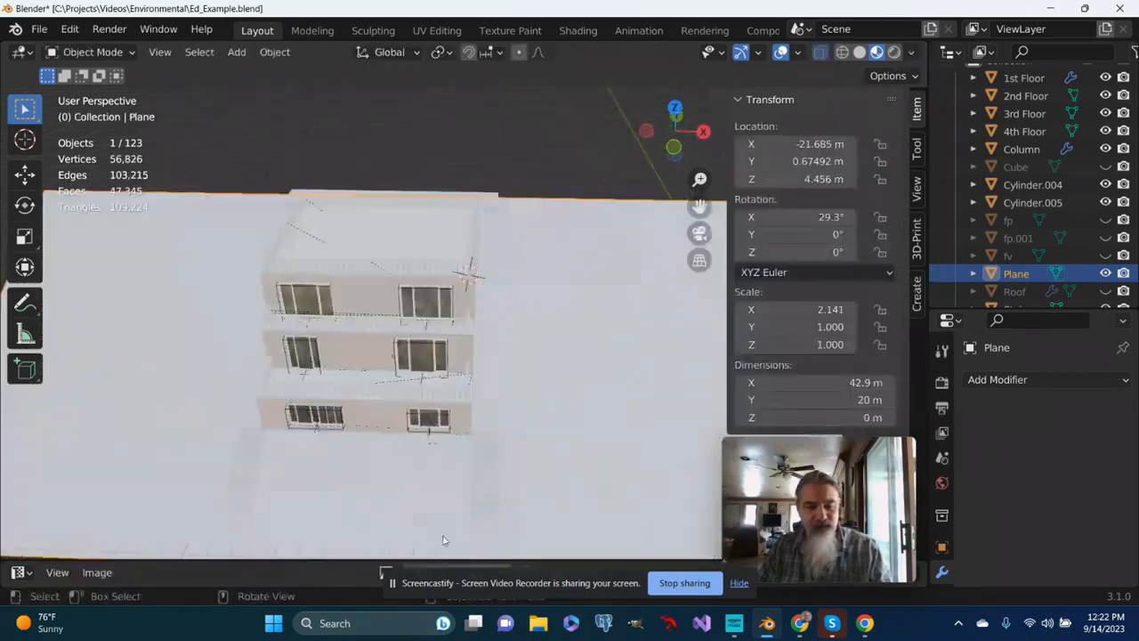
- Unhide and select the Cube, and move it about -7.17 m along Y in the right side view
scroll(417, 436, down, 4)
middle_drag(418, 436, 429, 450)
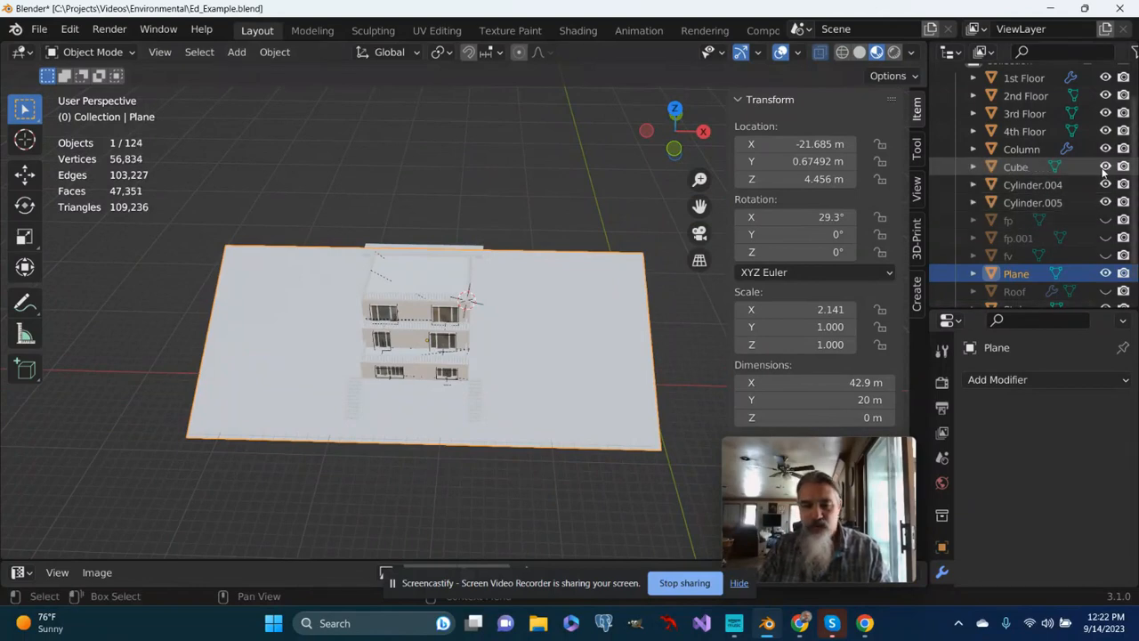
middle_drag(438, 351, 414, 297)
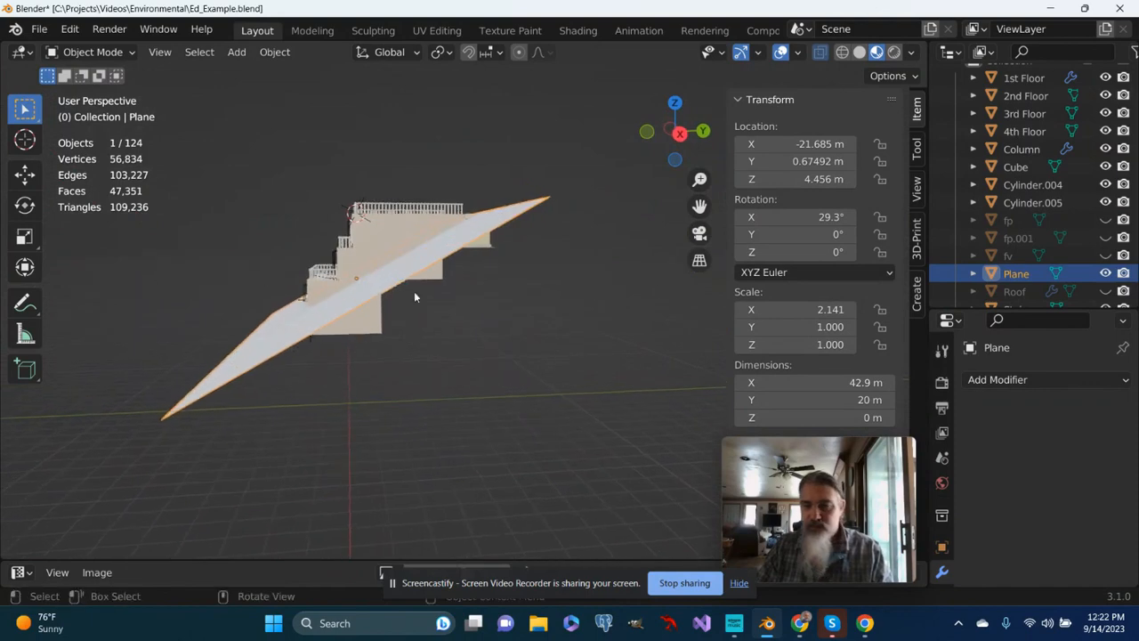
click(1024, 169)
middle_drag(432, 348, 411, 347)
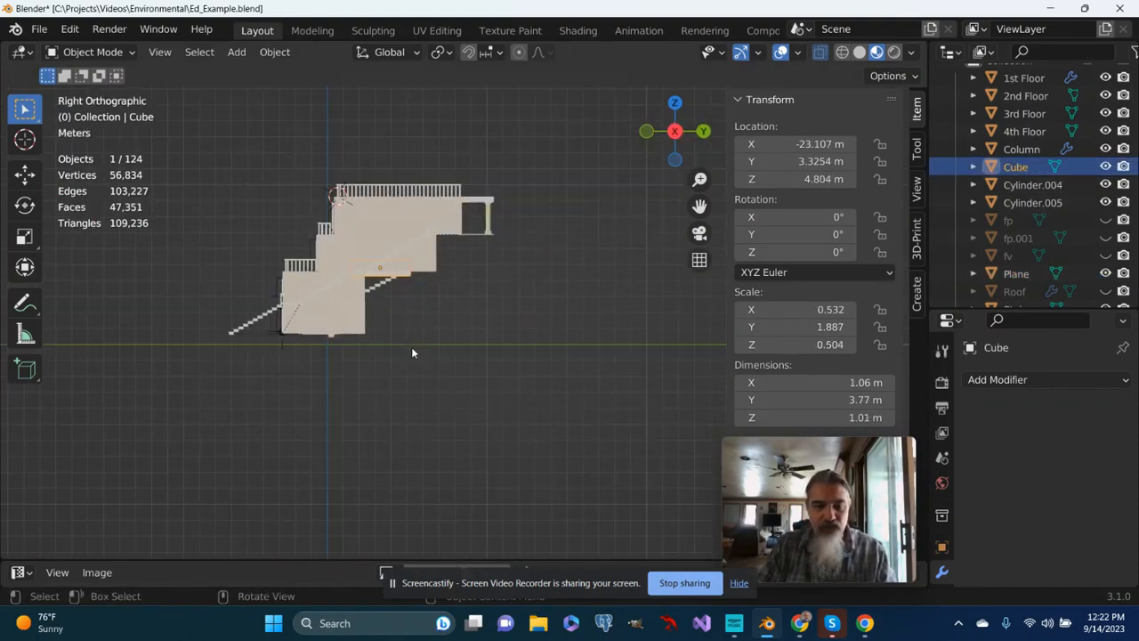
key(g)
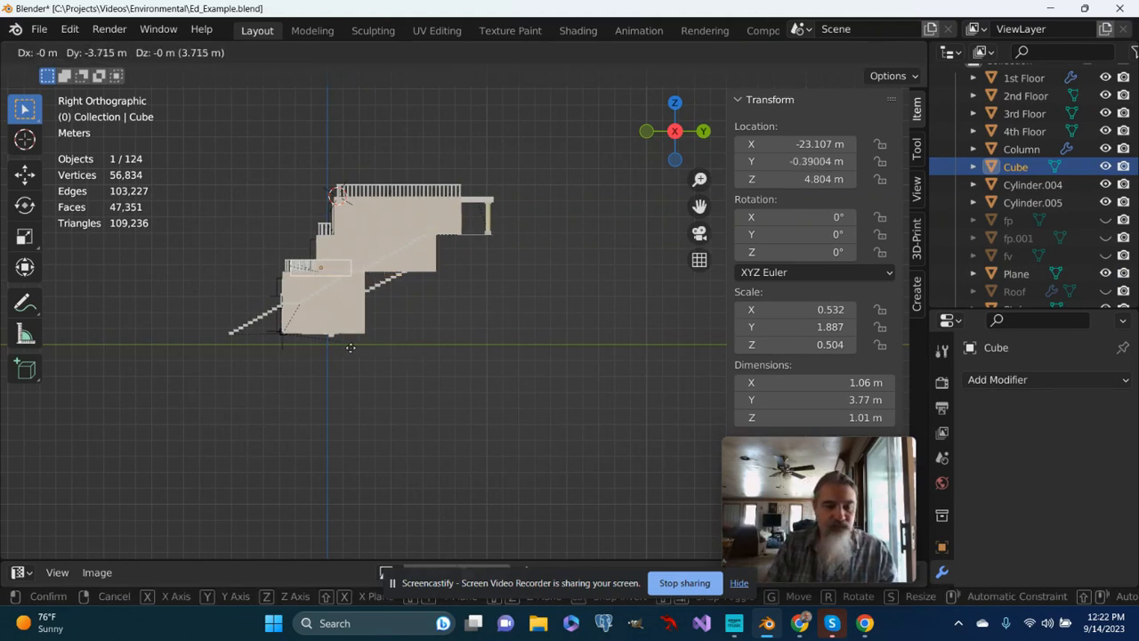
click(297, 347)
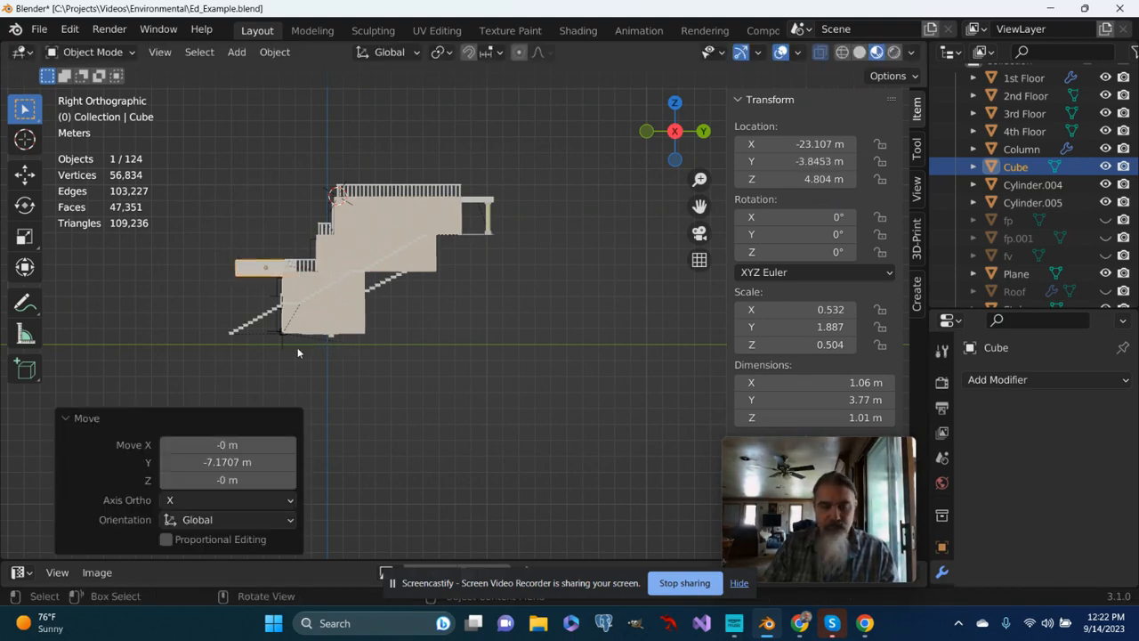
- Scale the Cube up uniformly by a factor of about 4.81 in front of the building
middle_drag(288, 328, 468, 343)
scroll(463, 366, up, 3)
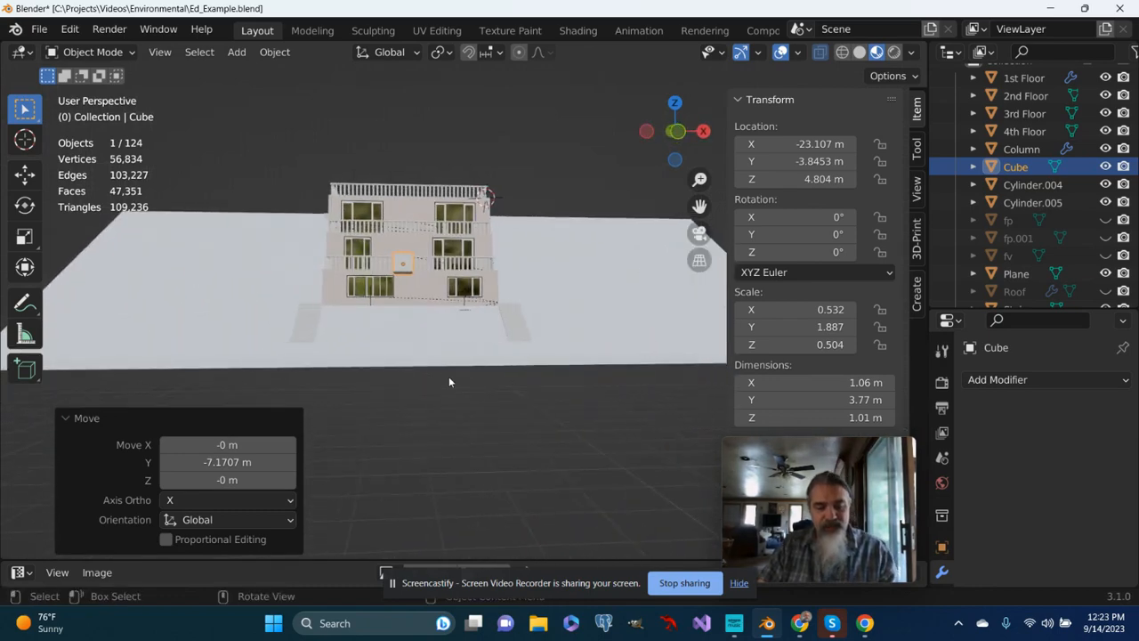
key(s)
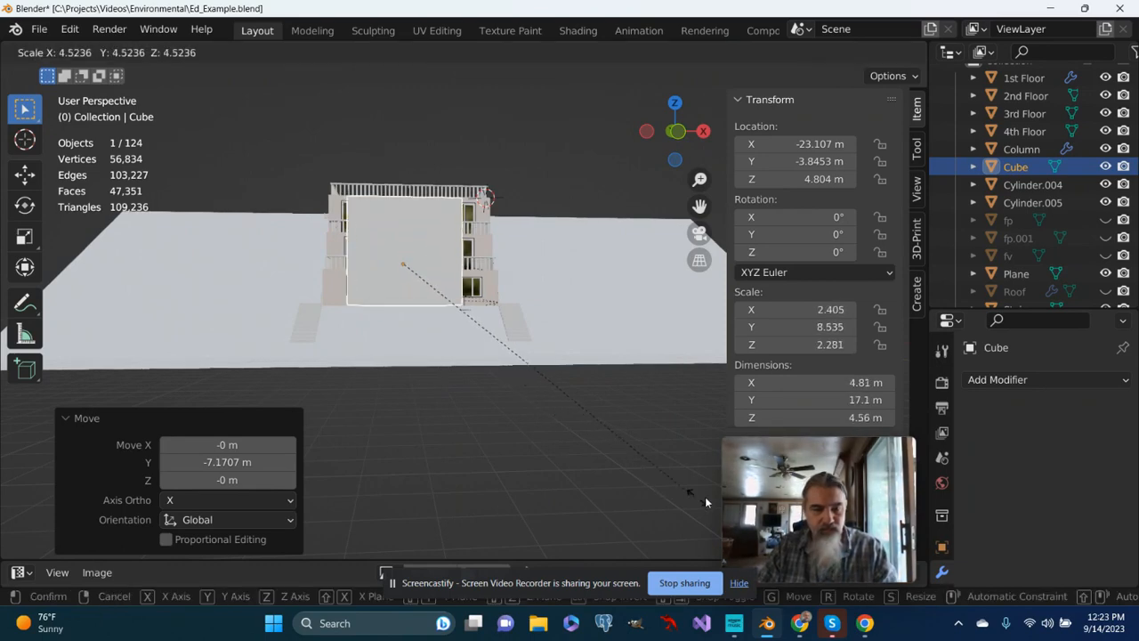
key(Return)
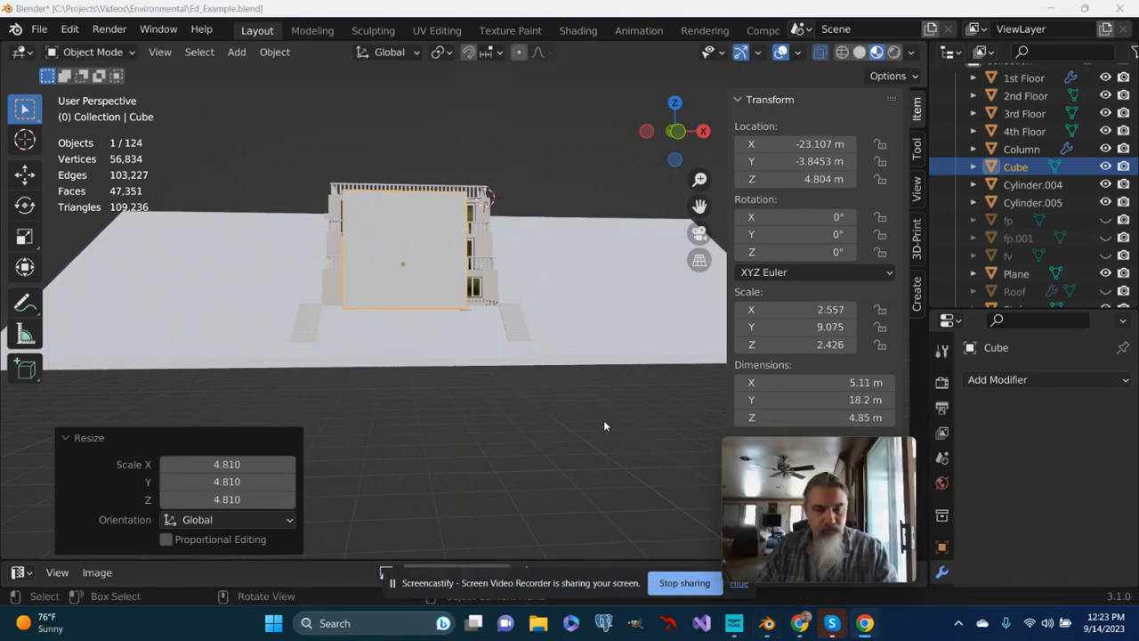
- Lower the Cube about 3.21 m along Z in the front orthographic view
middle_drag(476, 459, 484, 429)
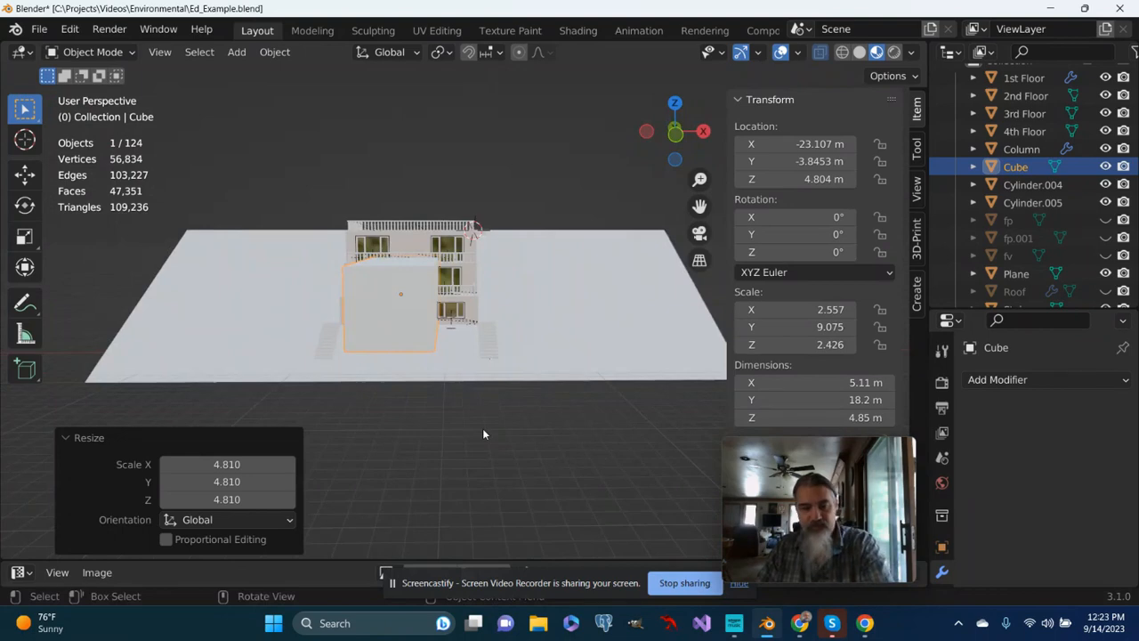
key(KP_1)
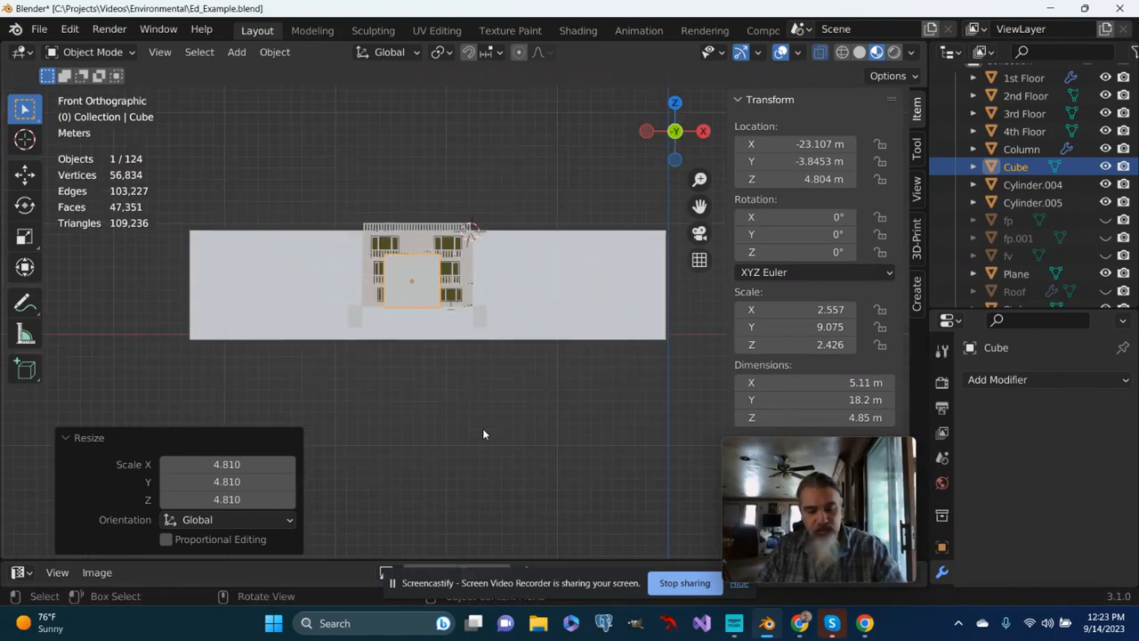
key(g)
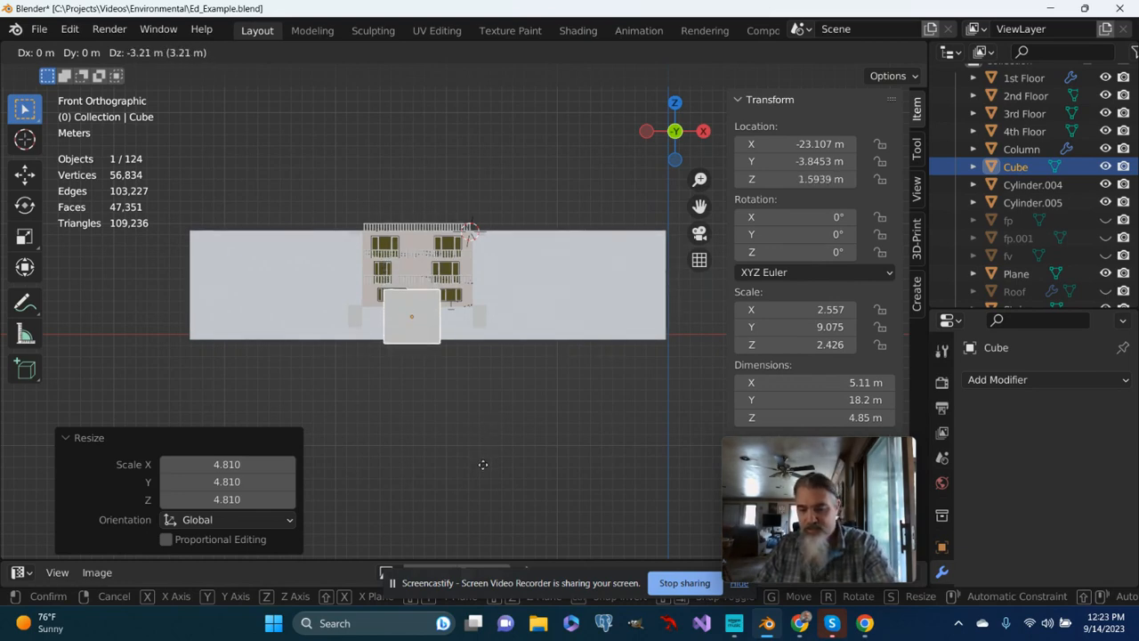
click(482, 464)
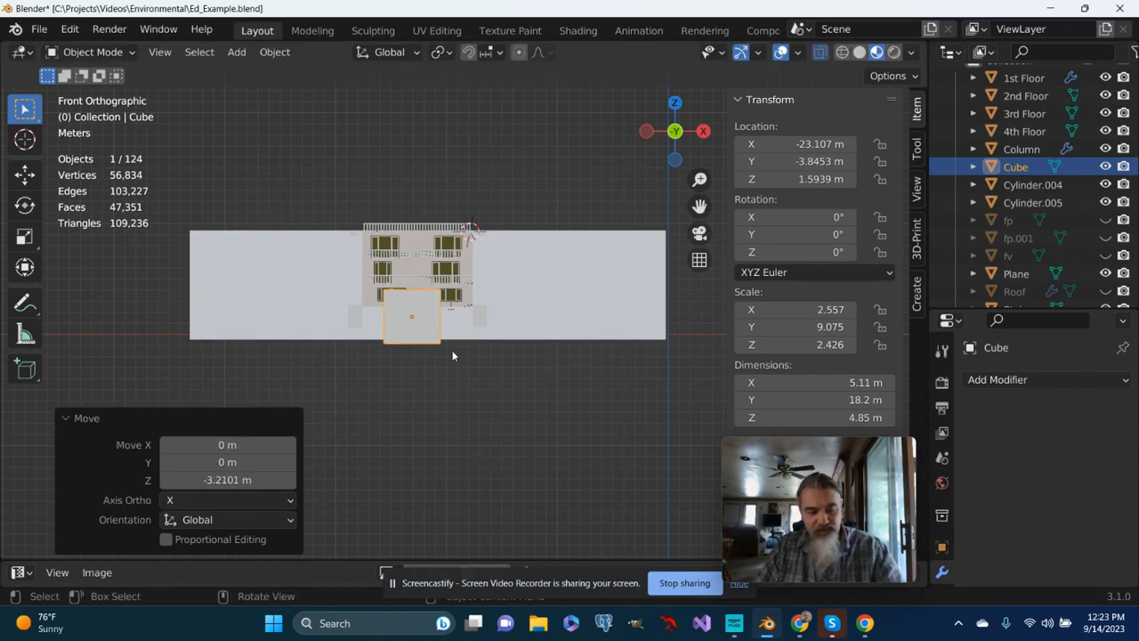
- Scale the Cube uniformly by about 1.47, and stretch it along Z by about 3.11
key(s)
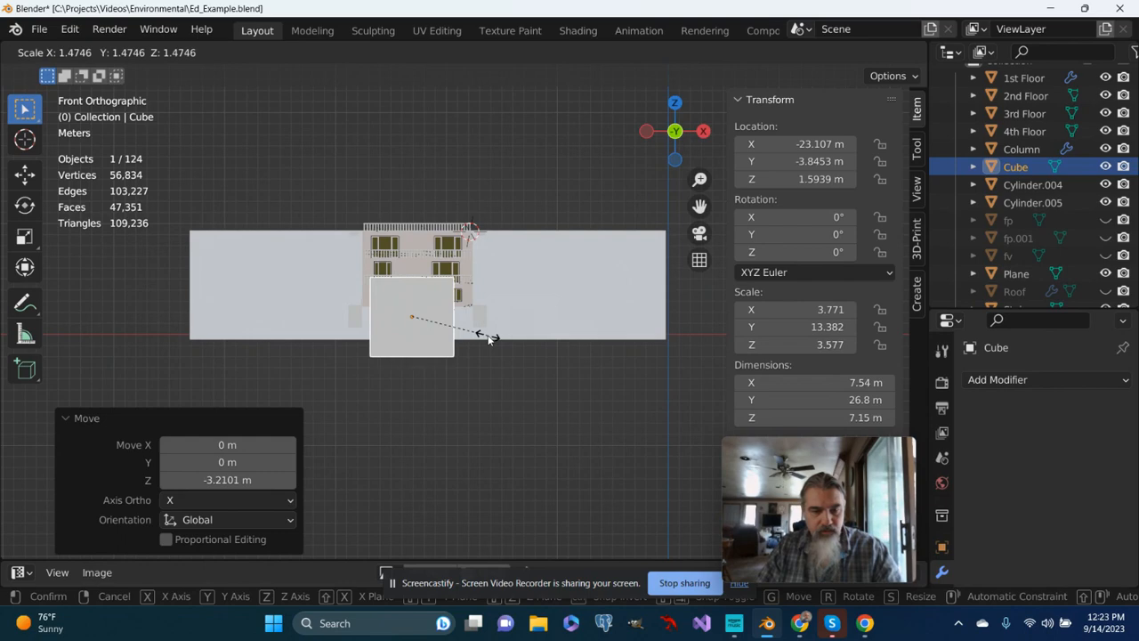
click(488, 338)
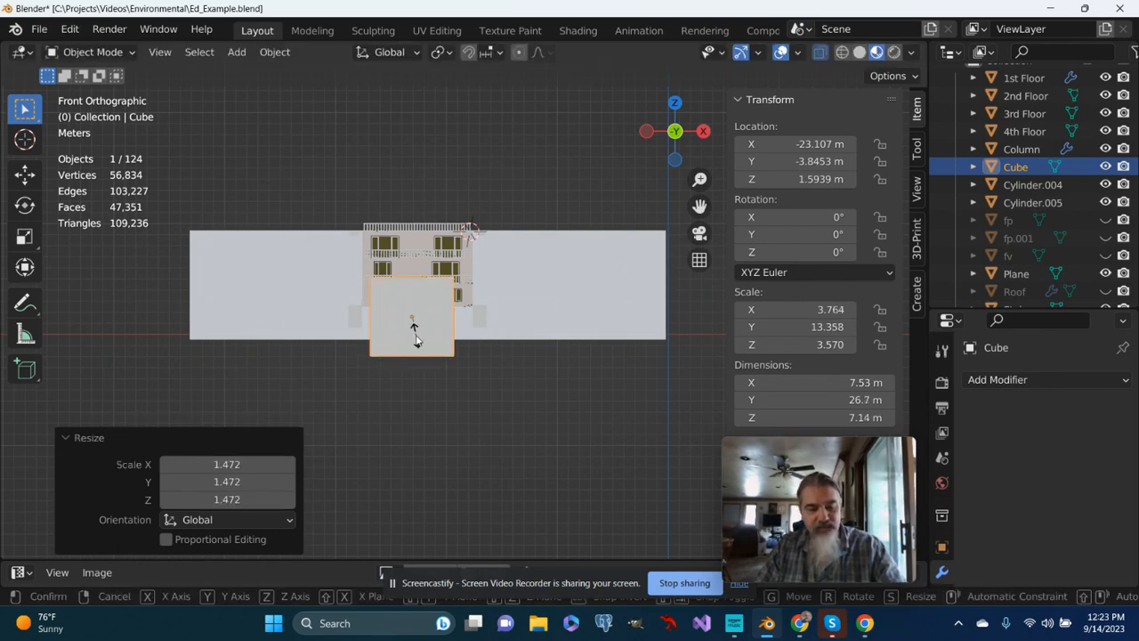
key(s)
key(z)
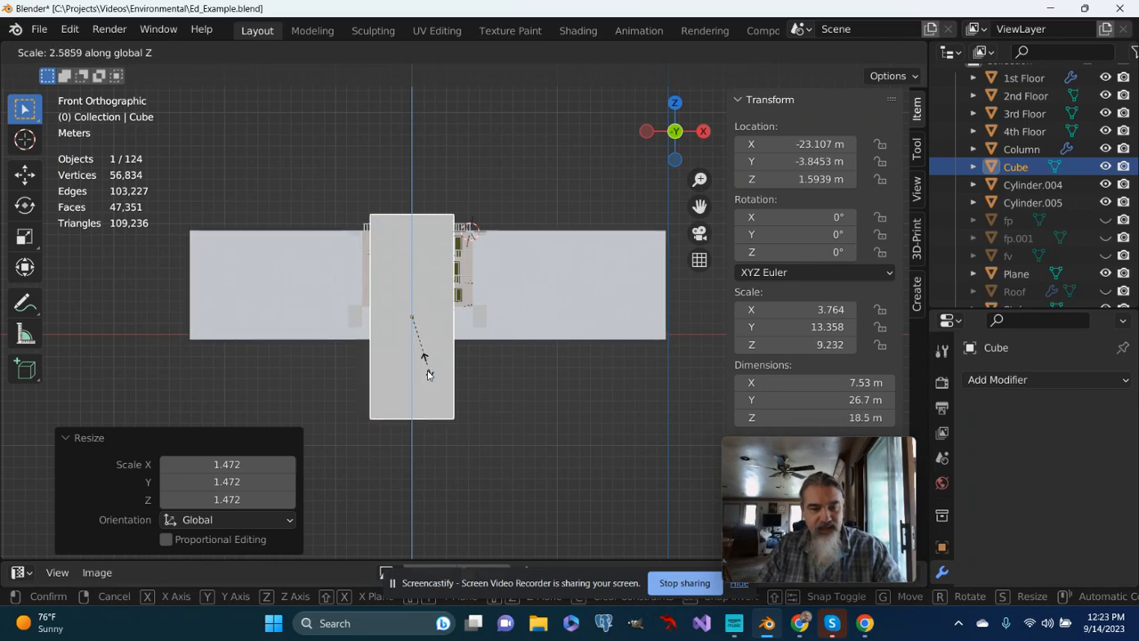
click(430, 380)
- Examine from several angles how the enlarged Cube sits against the building, stairs and sloped plane
middle_drag(527, 382, 528, 416)
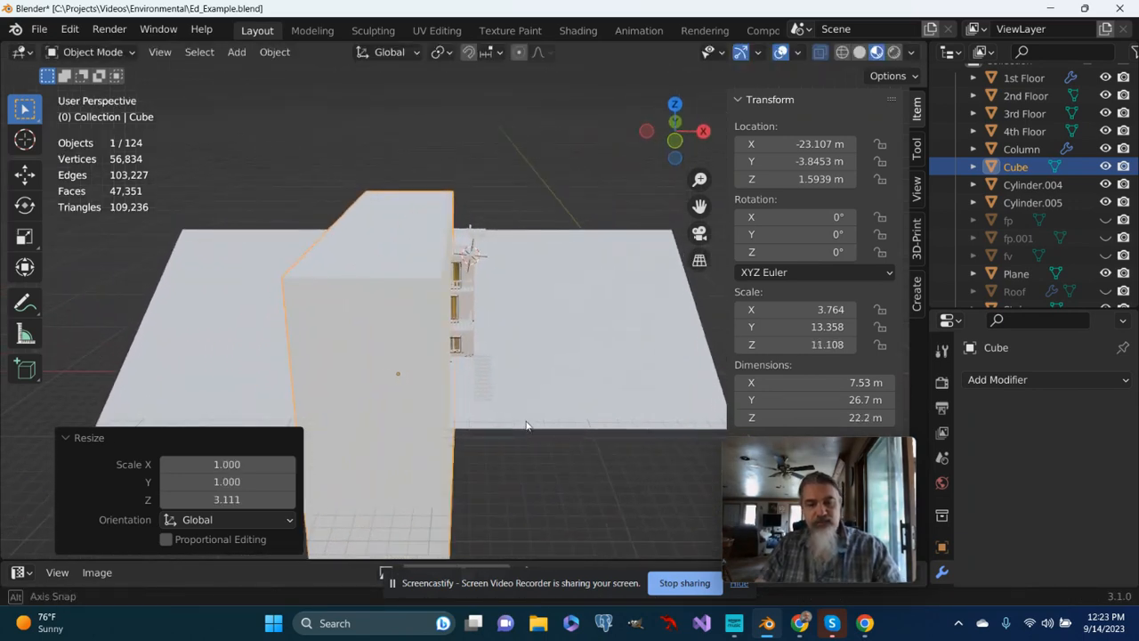
middle_drag(501, 359, 386, 359)
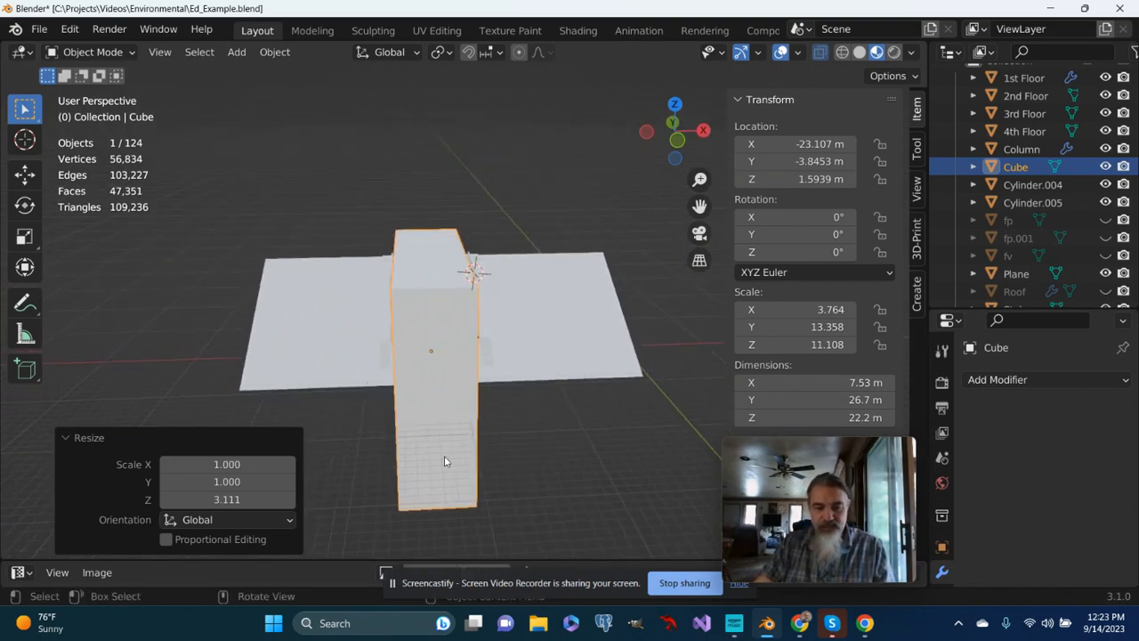
mouse_move(411, 389)
middle_down()
mouse_move(455, 383)
mouse_move(278, 441)
mouse_move(346, 397)
mouse_move(427, 369)
mouse_move(415, 386)
mouse_move(433, 385)
middle_up()
scroll(347, 397, up, 5)
scroll(346, 399, down, 3)
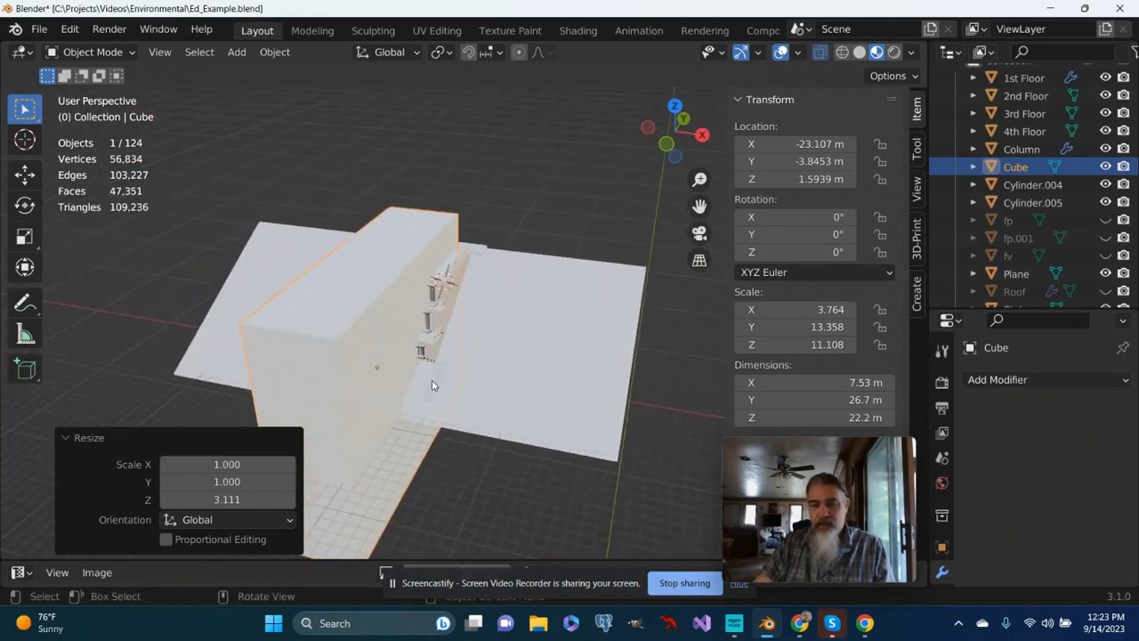
scroll(402, 396, up, 6)
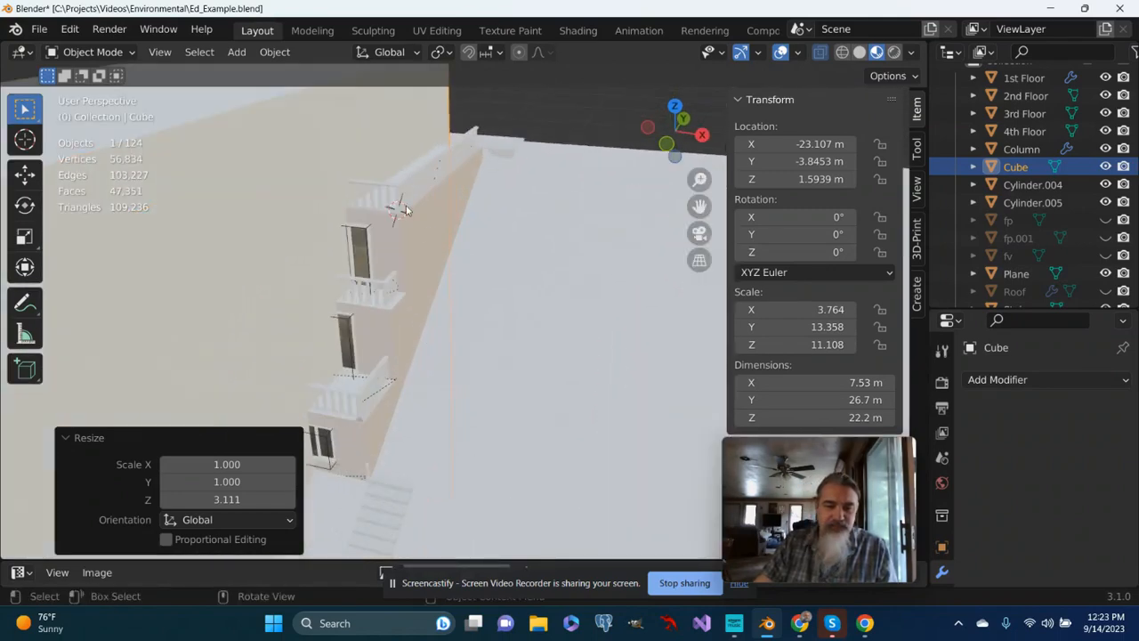
scroll(323, 294, down, 5)
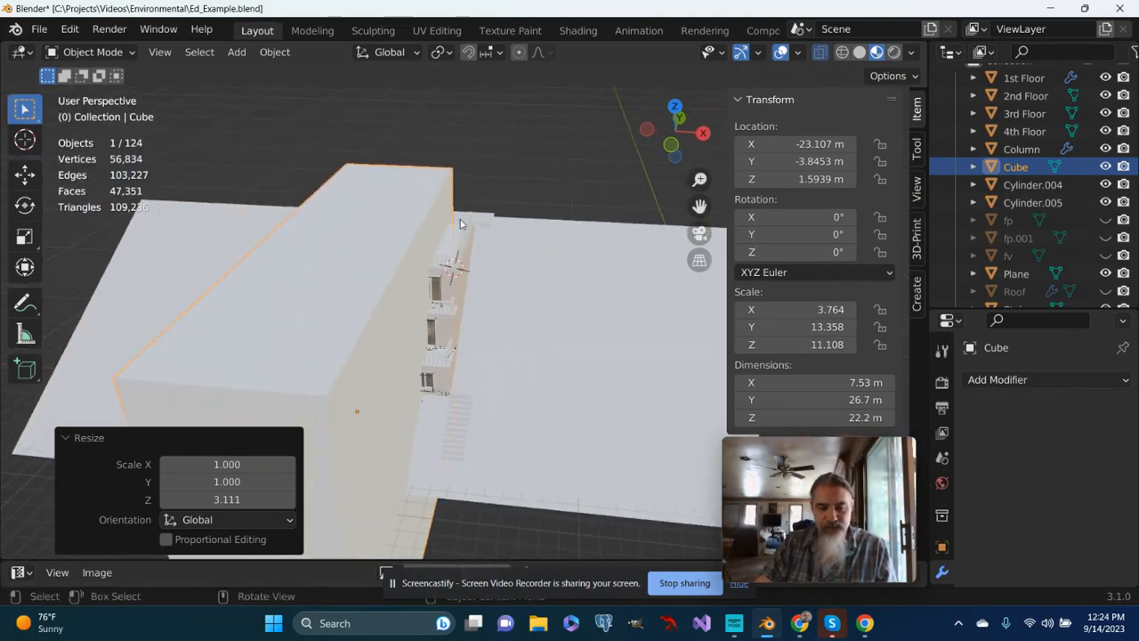
middle_drag(414, 280, 457, 268)
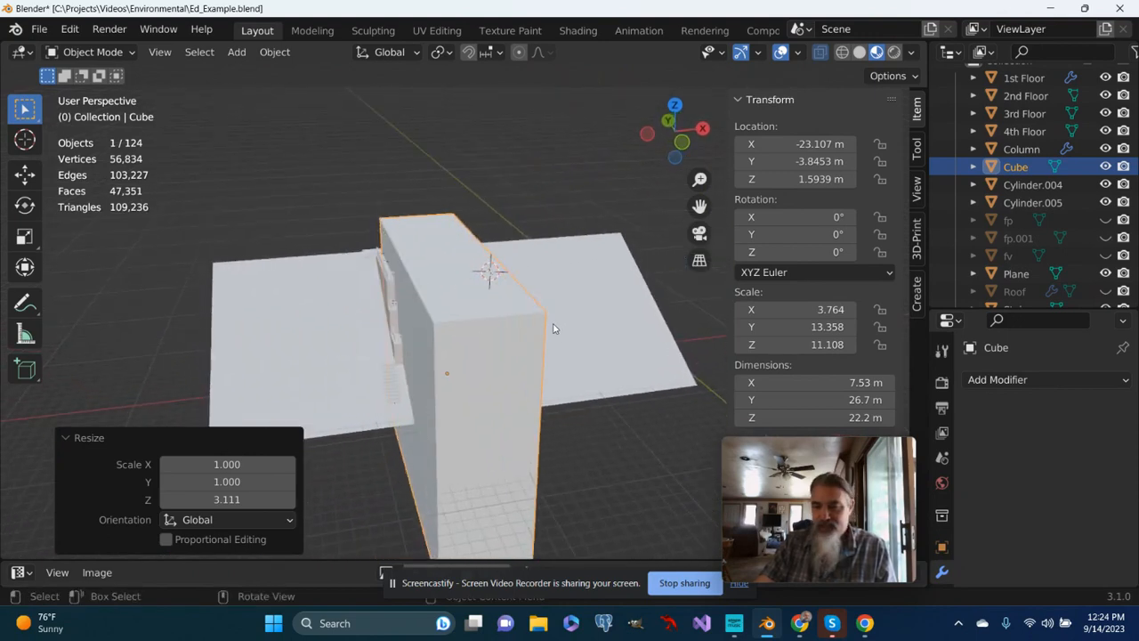
- Add a Boolean modifier in Difference mode to the sloped Plane, with the Cube as its cutting object
middle_drag(554, 325, 528, 326)
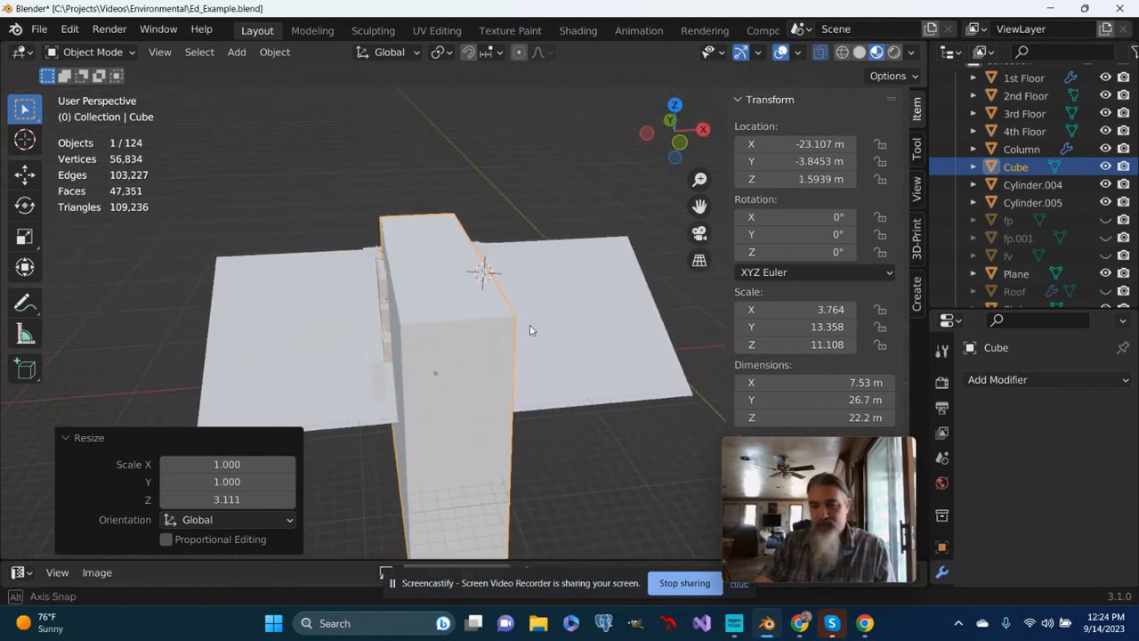
click(628, 372)
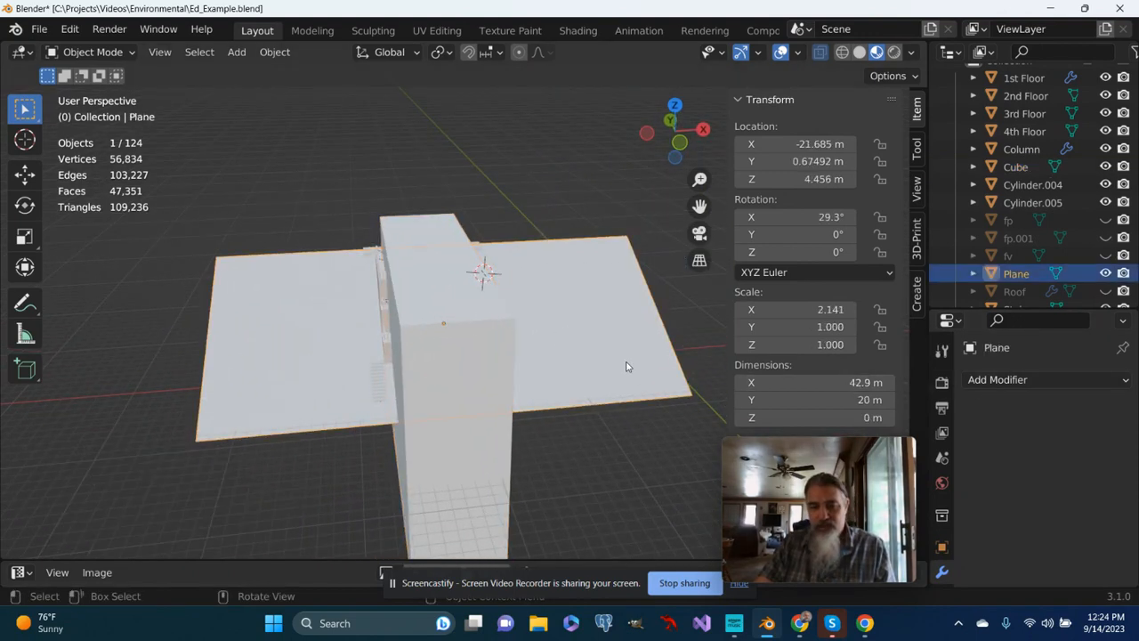
click(1020, 382)
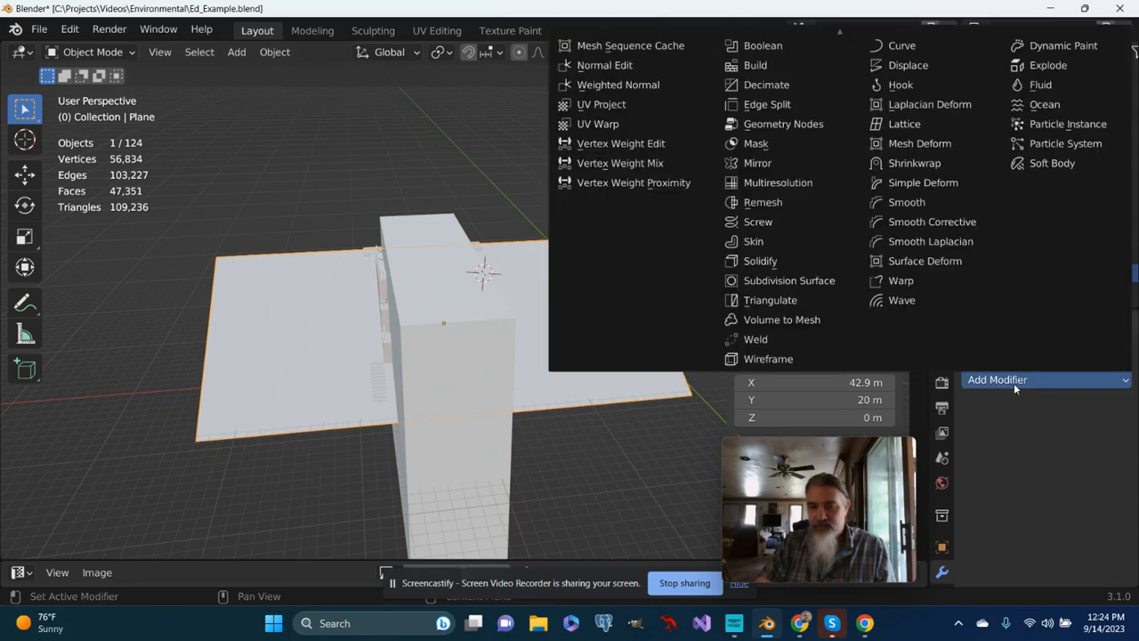
click(773, 51)
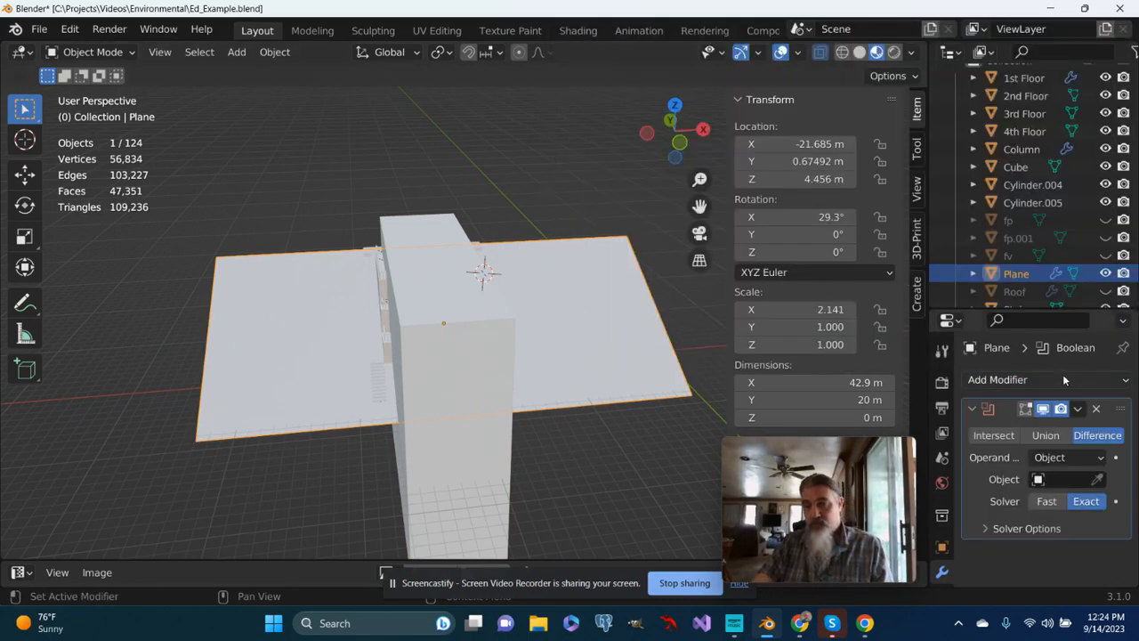
click(1067, 481)
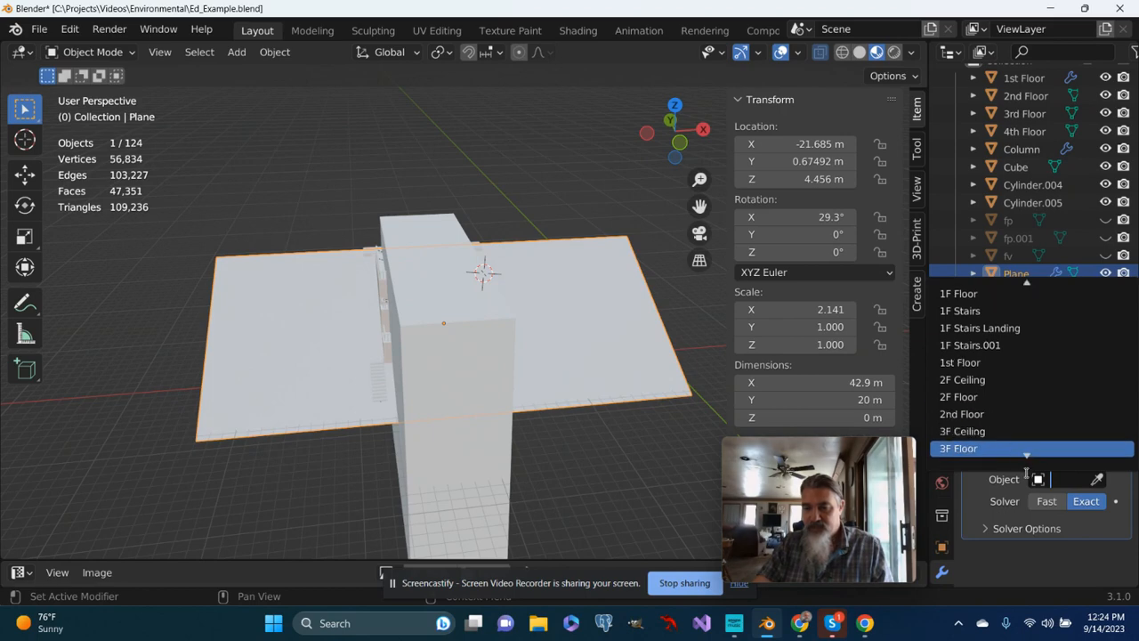
scroll(1029, 452, down, 19)
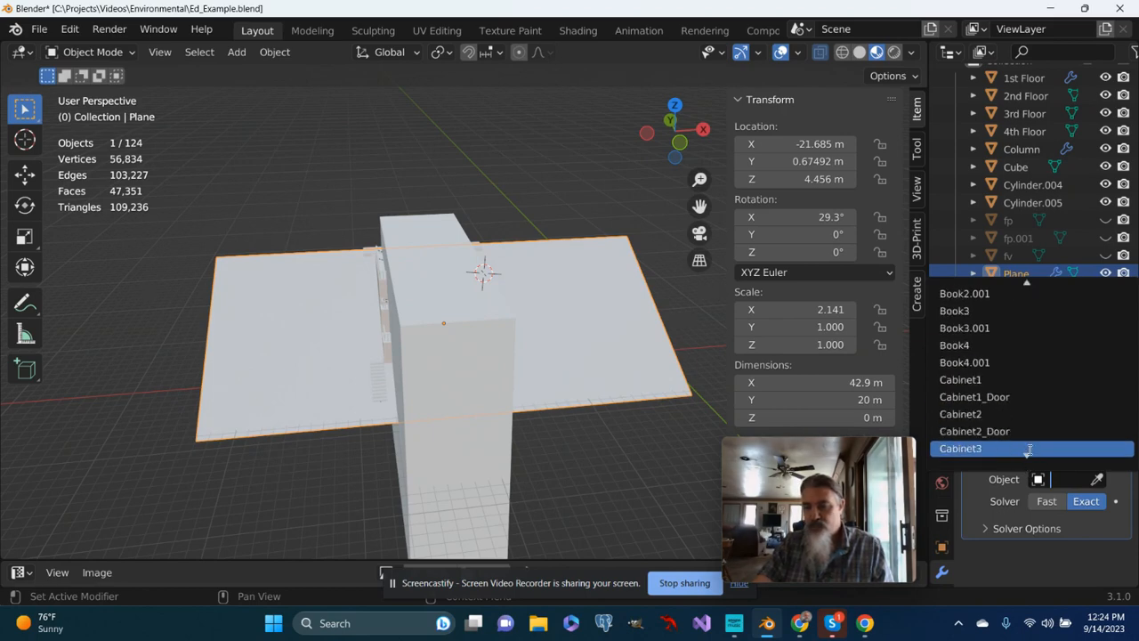
scroll(1028, 452, down, 15)
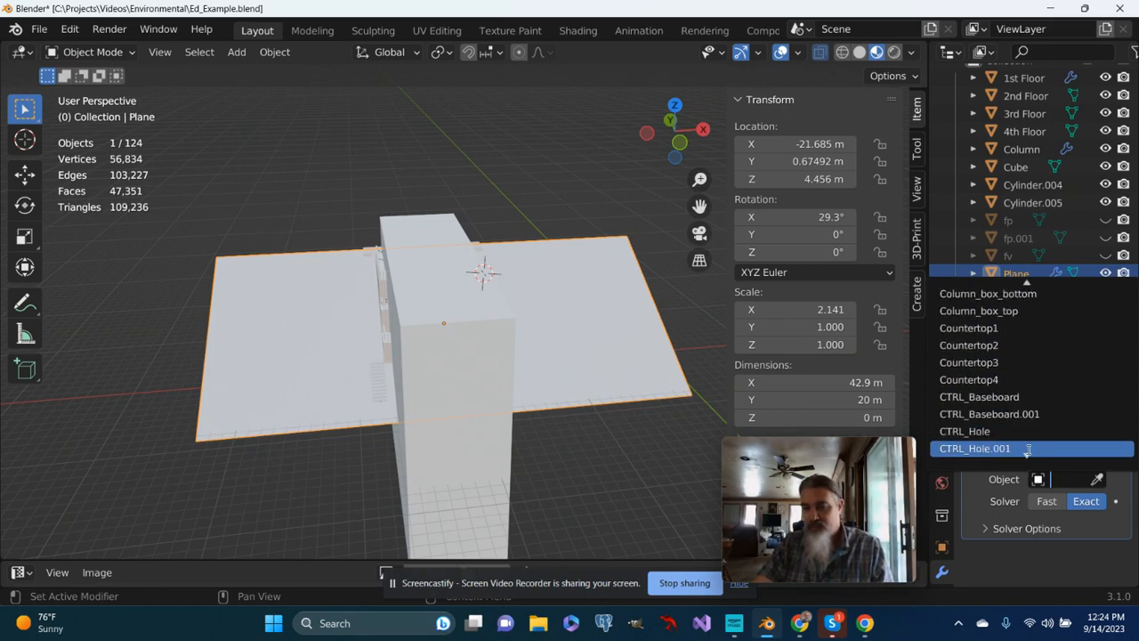
scroll(1029, 450, down, 8)
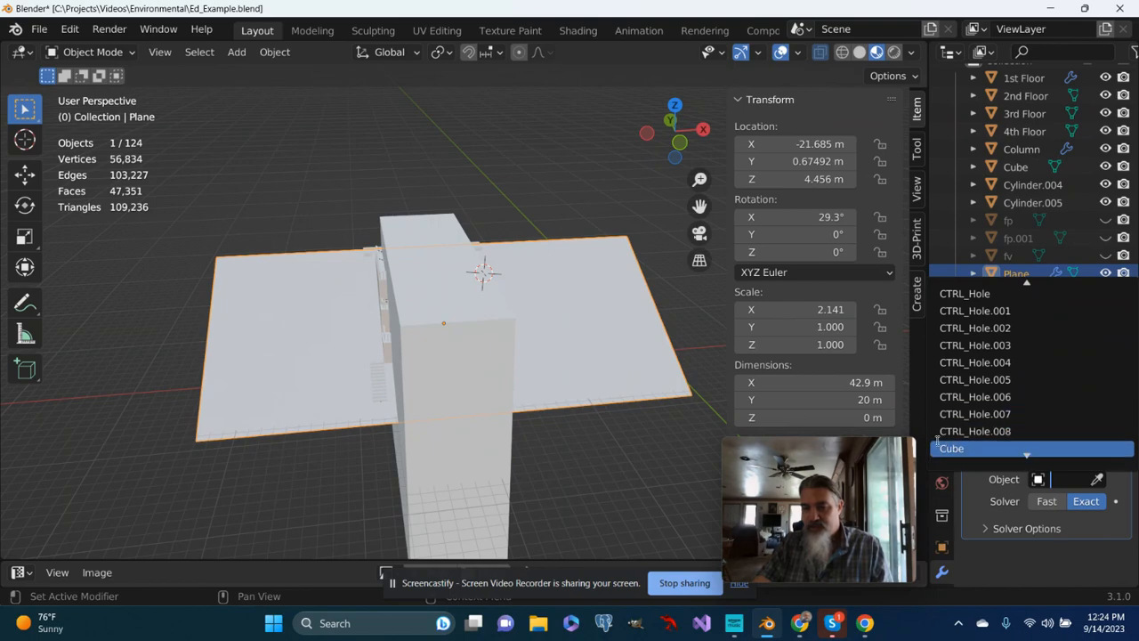
click(949, 449)
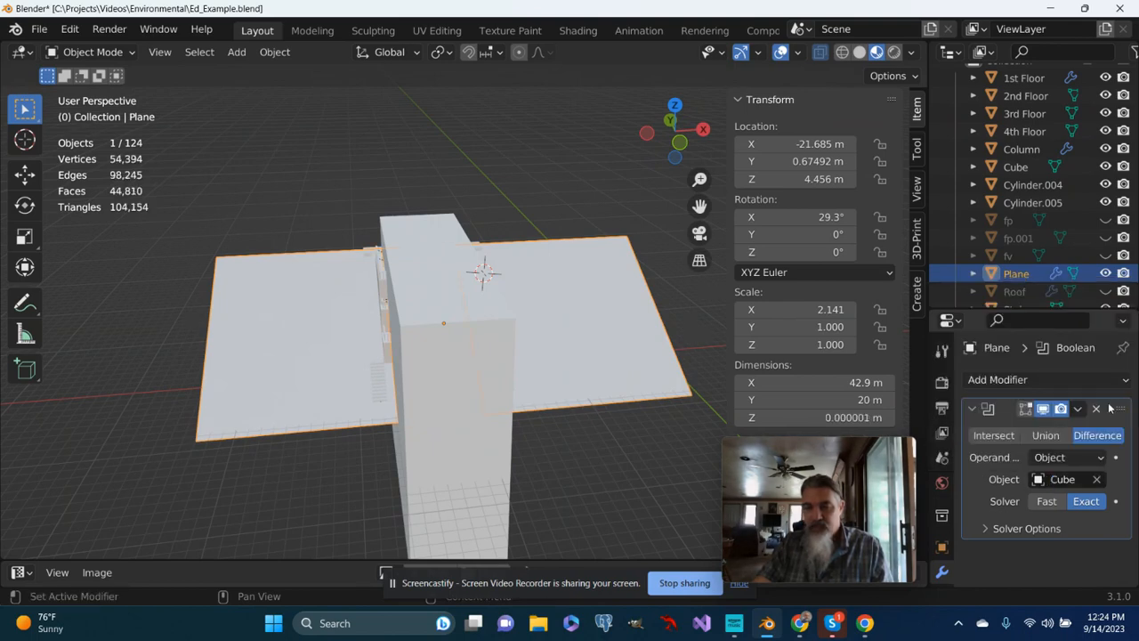
- Apply the Plane's Boolean modifier and hide the Cube in the scene
click(1078, 409)
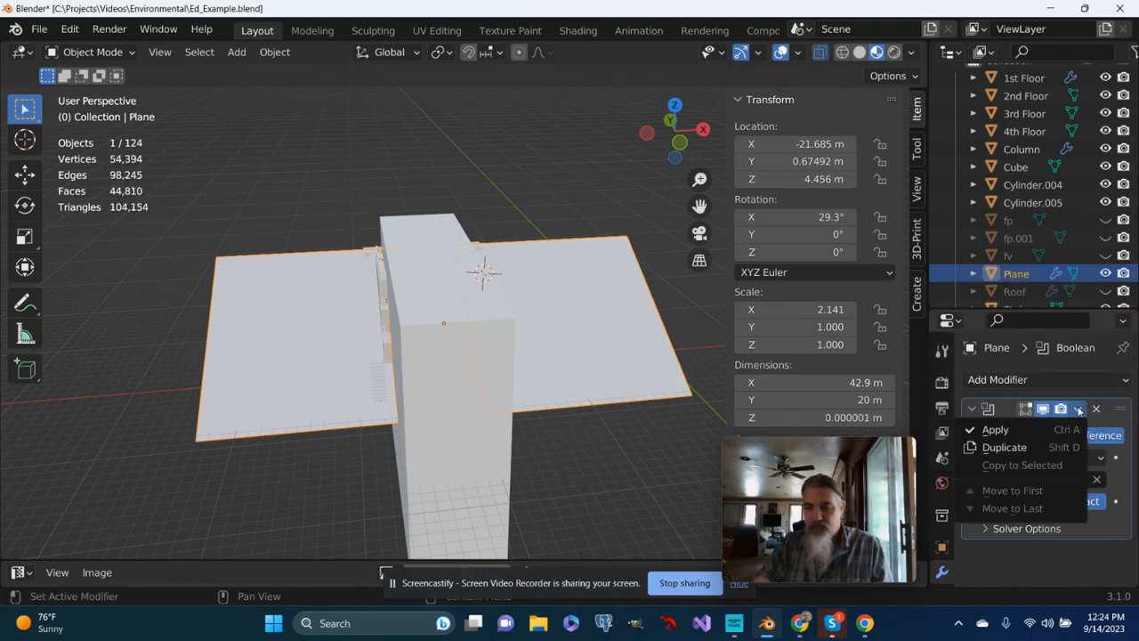
click(998, 430)
middle_drag(552, 373, 521, 370)
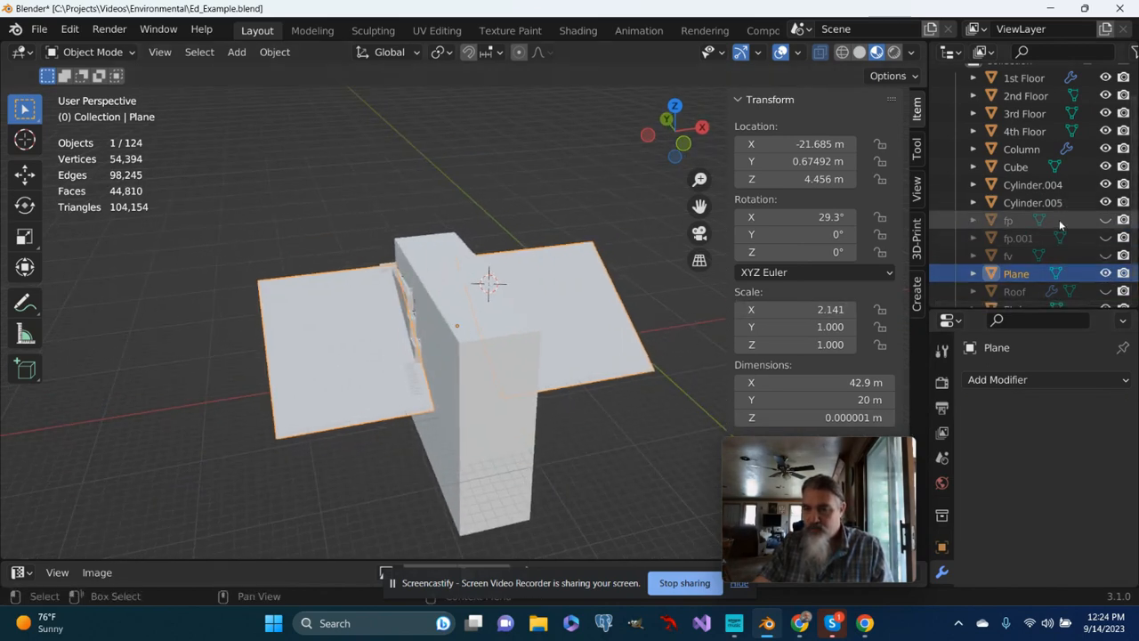
click(1105, 166)
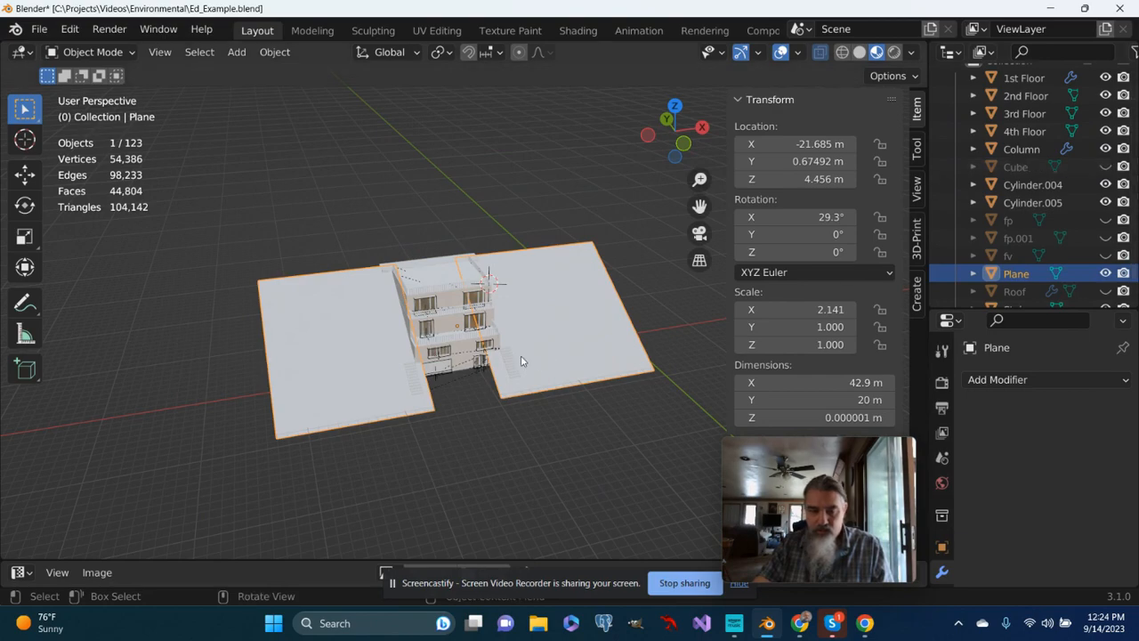
- Examine how the opening cut in the Plane fits around the building's facade and outer stairs
scroll(523, 360, up, 6)
middle_drag(522, 361, 441, 346)
scroll(390, 354, down, 3)
scroll(440, 345, up, 3)
scroll(440, 347, down, 3)
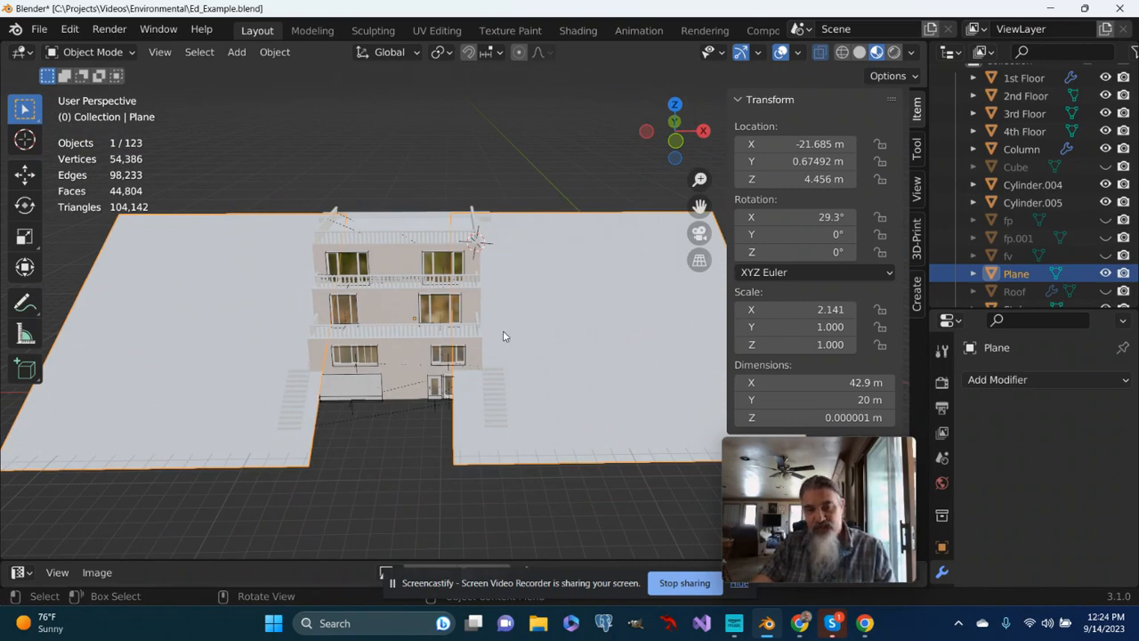
middle_drag(503, 335, 436, 353)
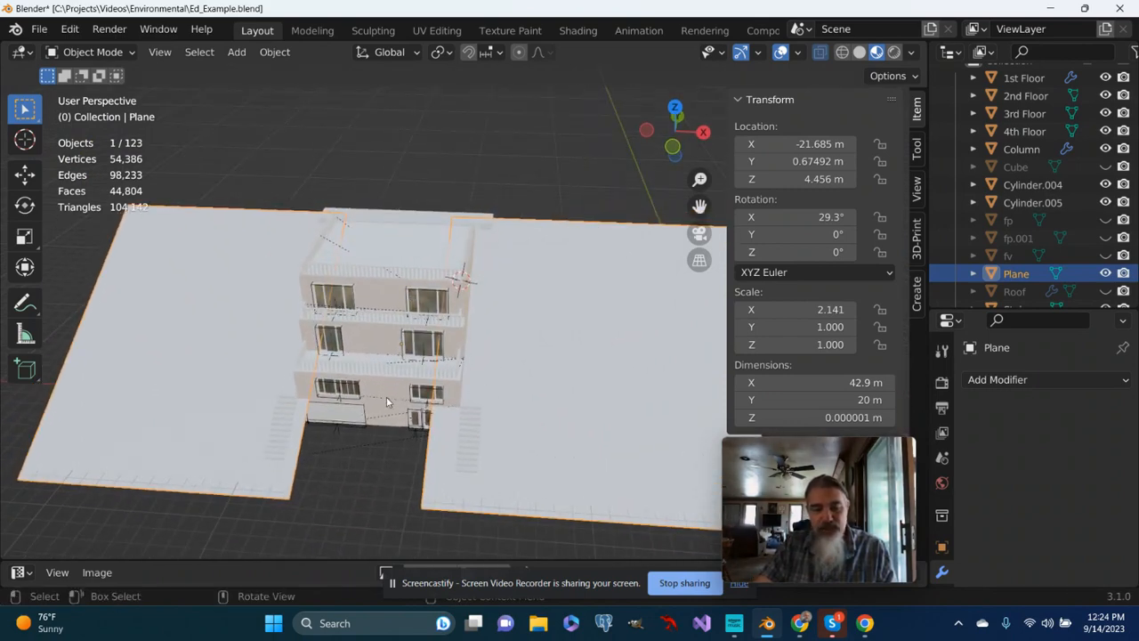
middle_drag(386, 401, 501, 378)
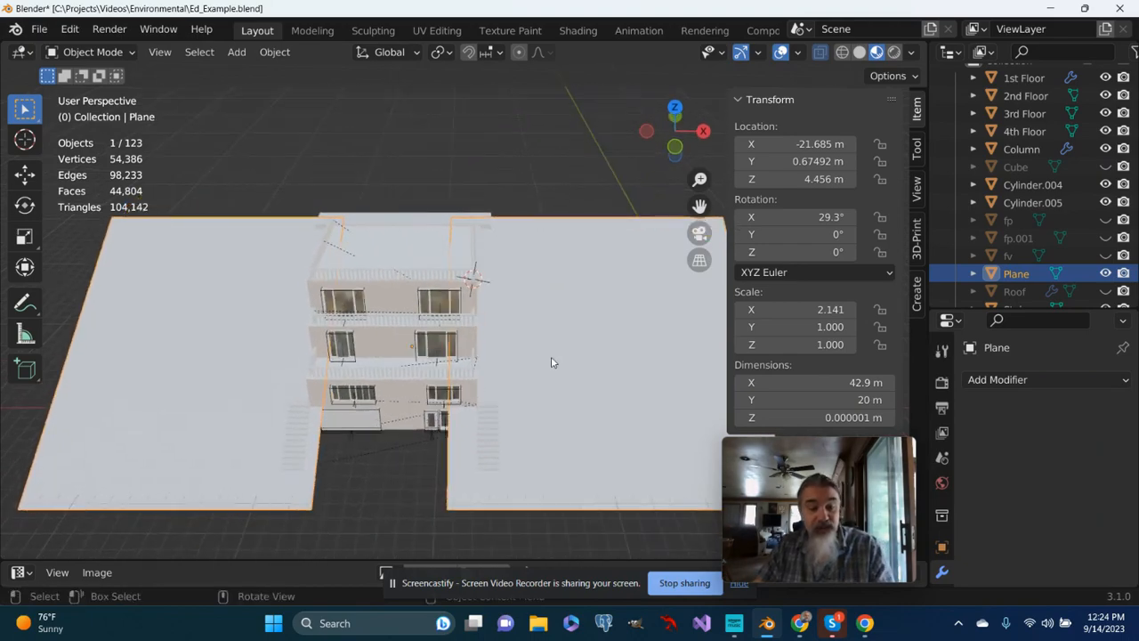
- In Edit Mode, delete the Plane's vertices that overlap the building's +X side, from its rear edge to the front facade
key(Tab)
middle_drag(517, 358, 525, 366)
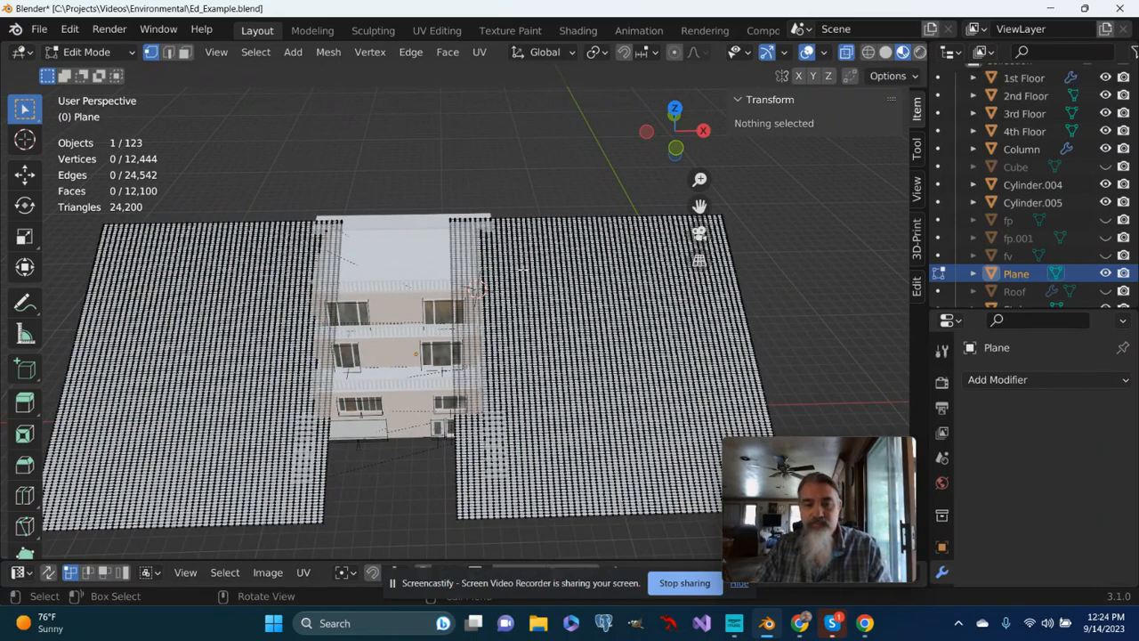
middle_drag(516, 282, 507, 285)
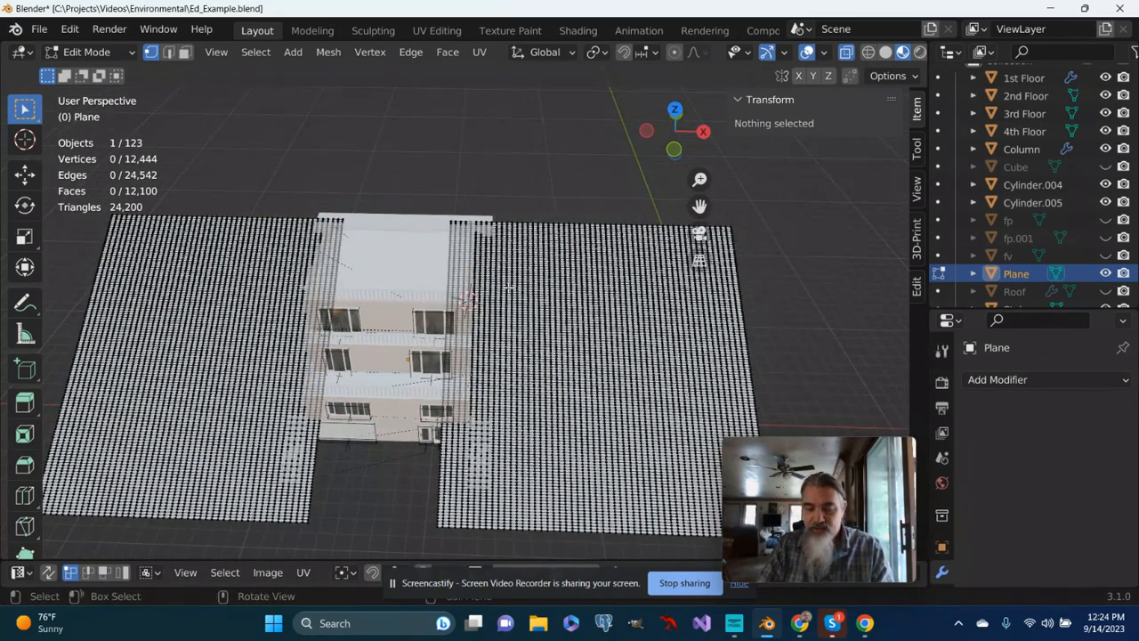
key(KP_7)
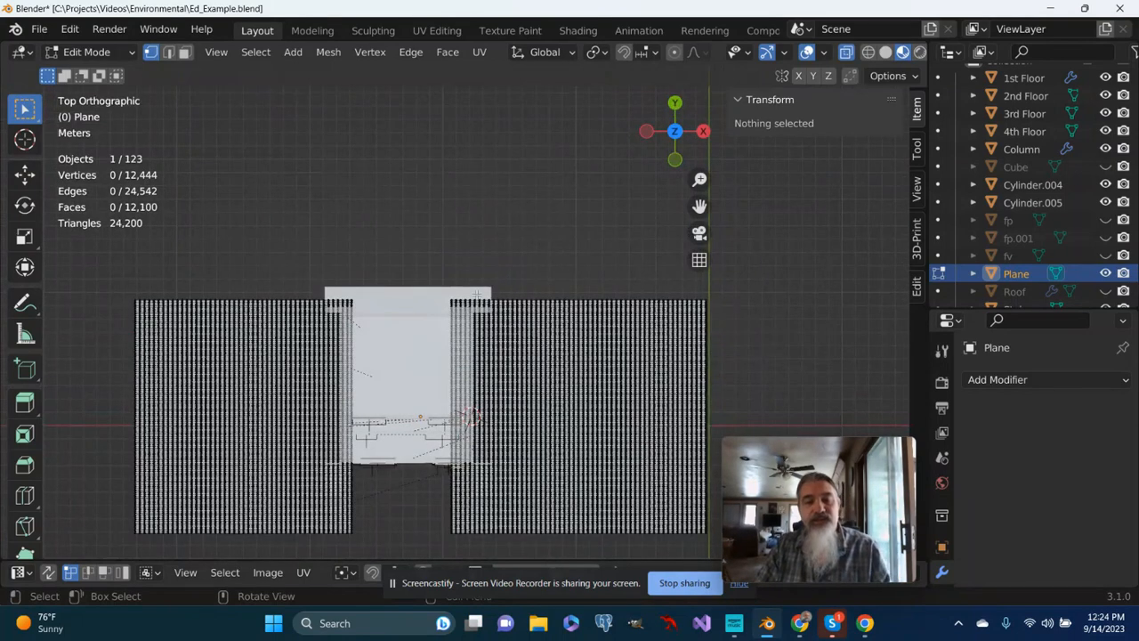
drag(396, 240, 490, 463)
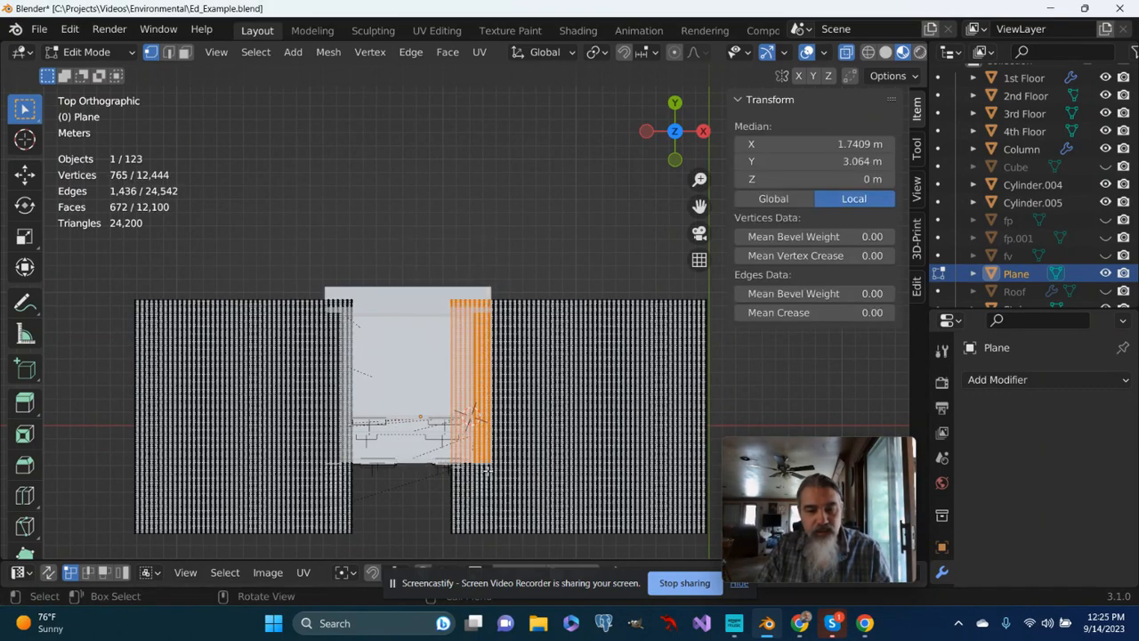
scroll(481, 427, up, 2)
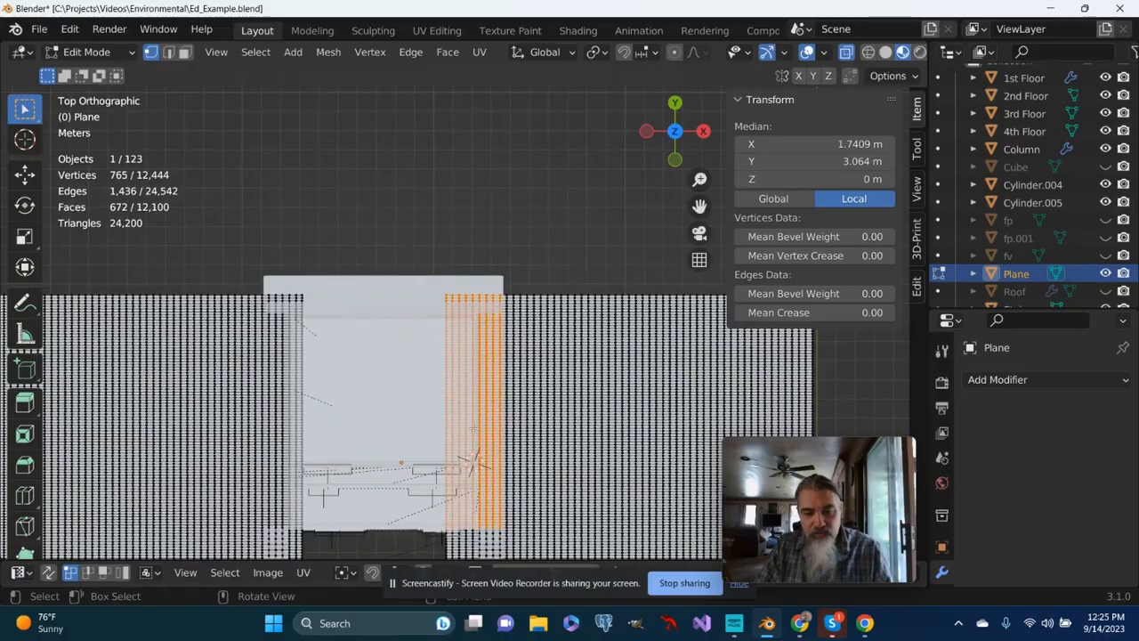
scroll(472, 430, down, 2)
middle_drag(462, 427, 451, 166)
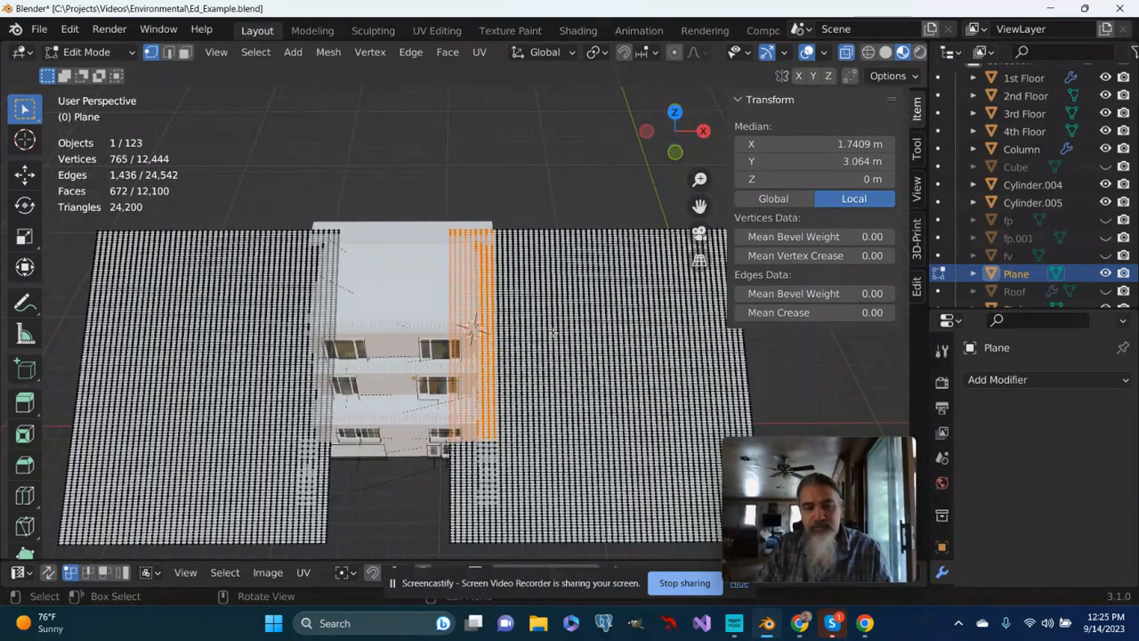
key(x)
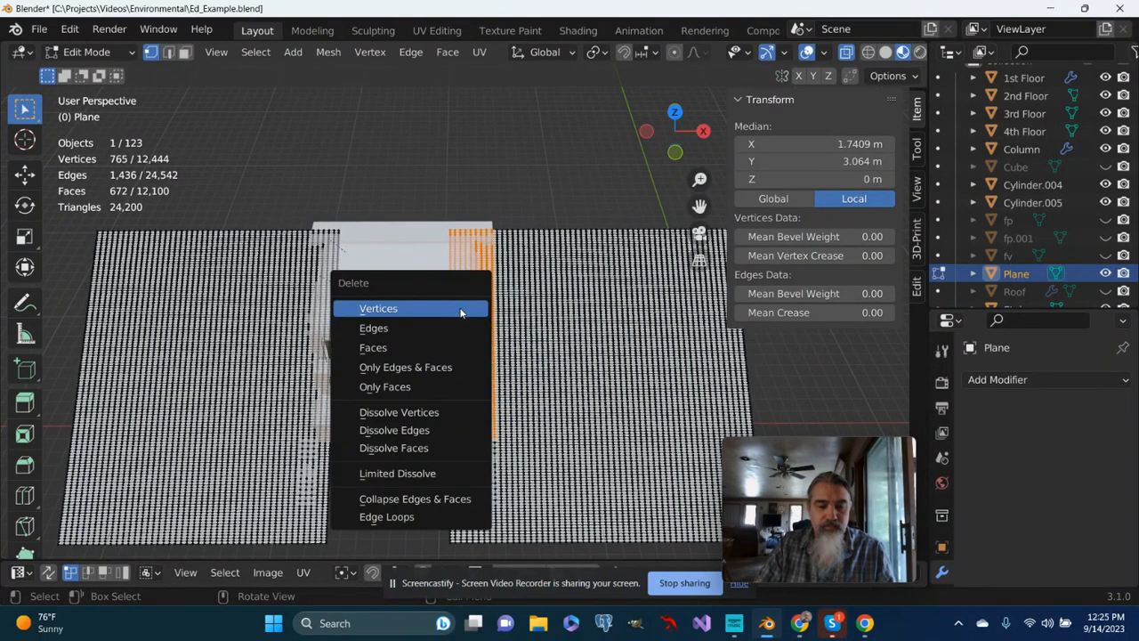
click(461, 309)
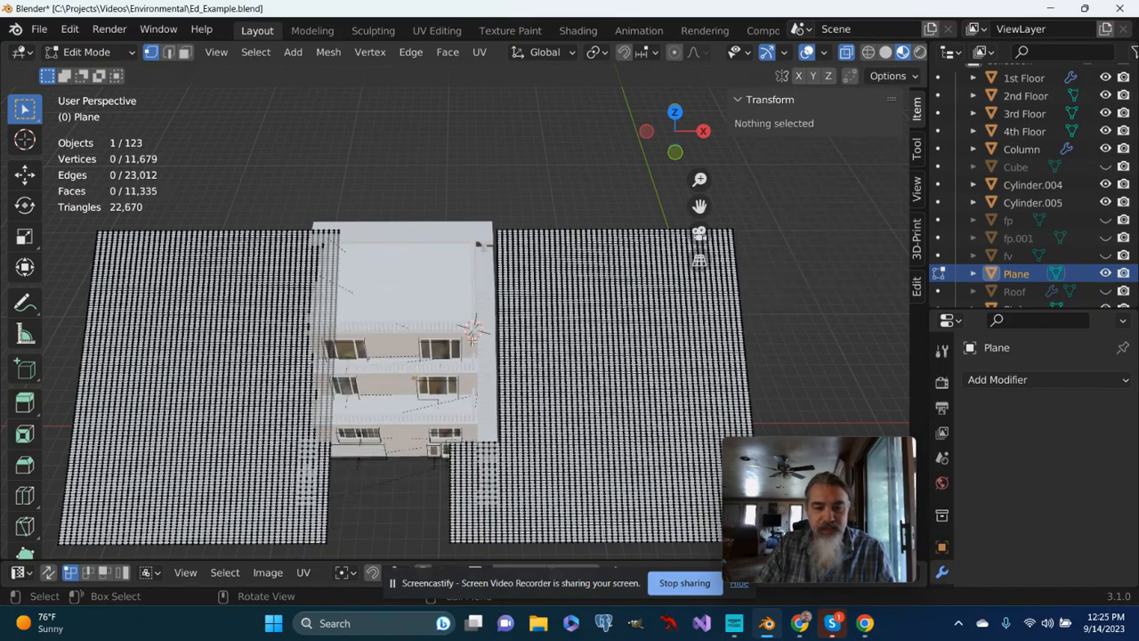
- Delete the strip of Plane vertices that overlaps the building's -X side, from its rear edge to the front facade
middle_drag(472, 331, 443, 335)
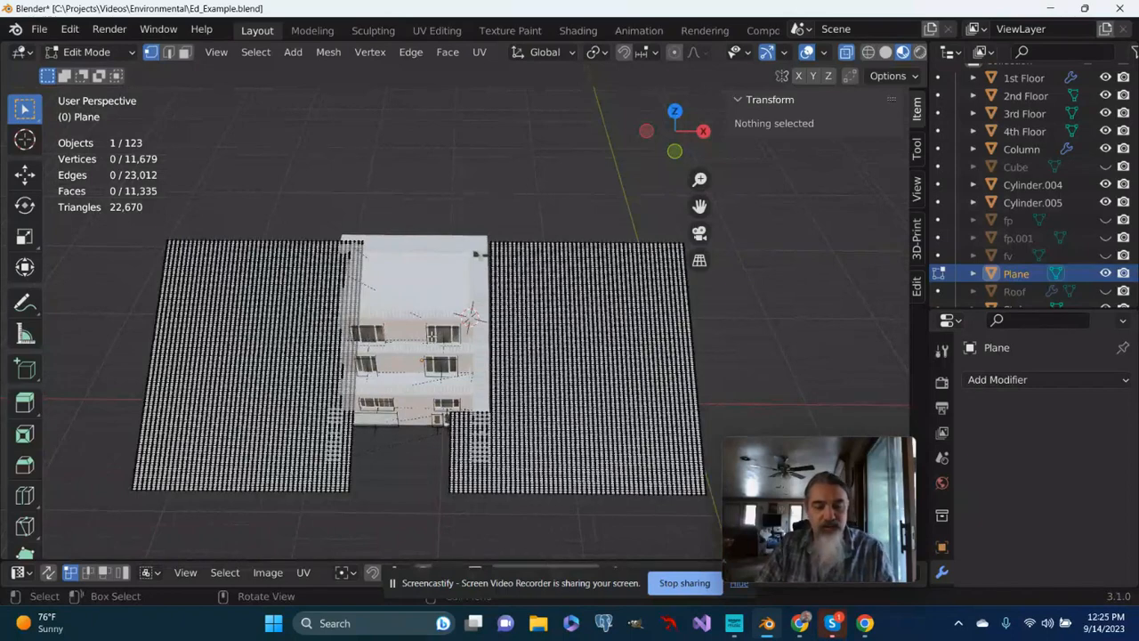
key(KP_7)
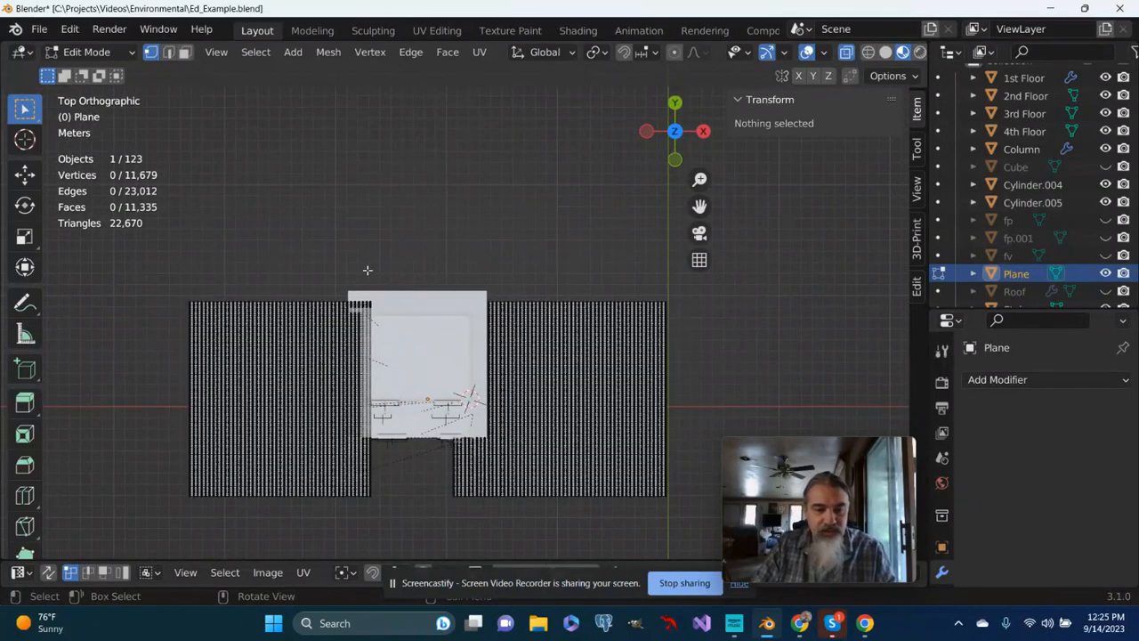
drag(354, 283, 410, 440)
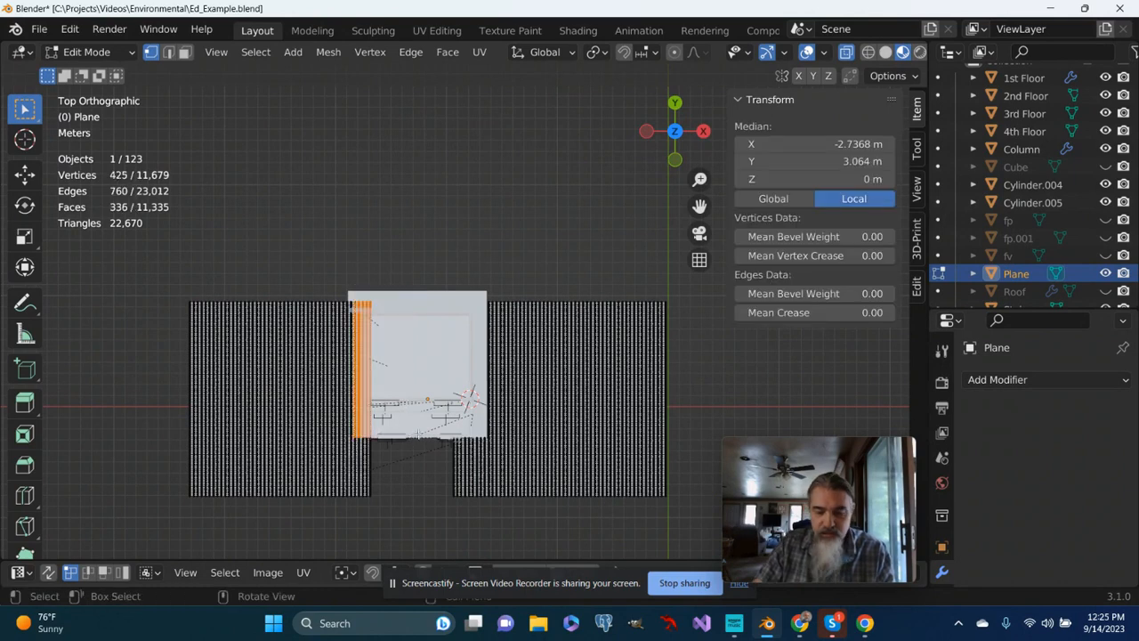
key(x)
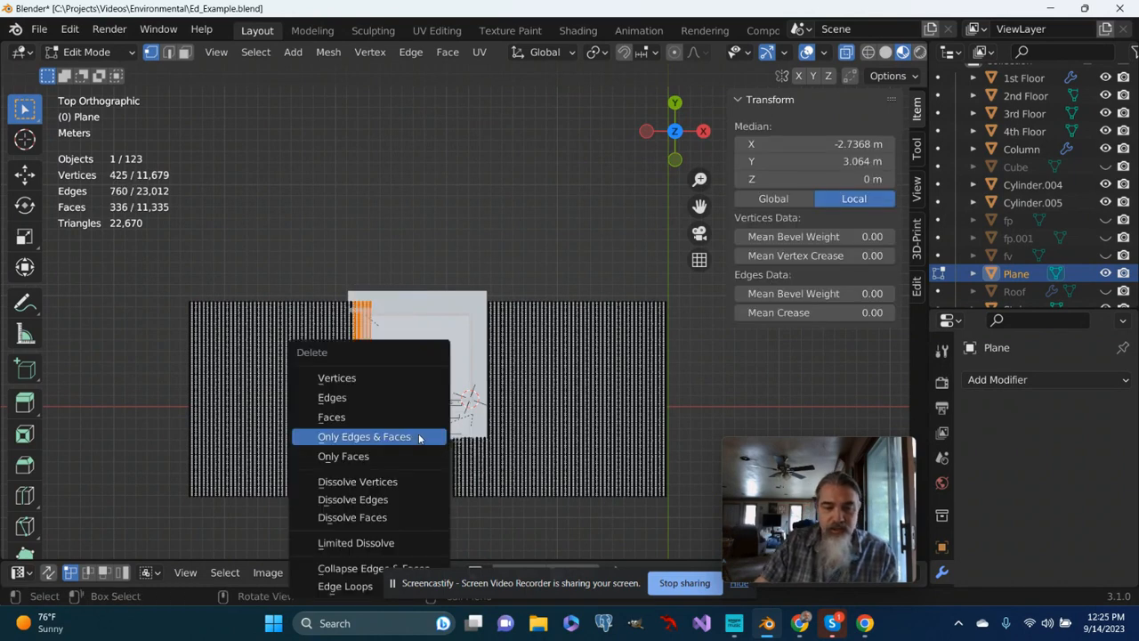
click(382, 381)
scroll(441, 374, down, 2)
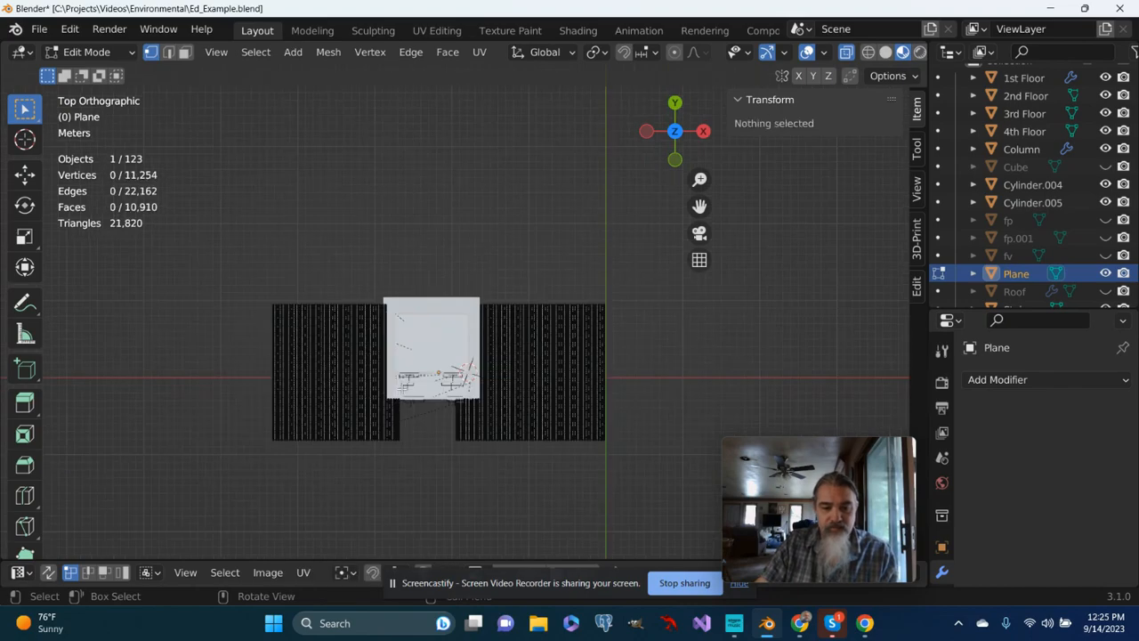
middle_drag(445, 374, 578, 341)
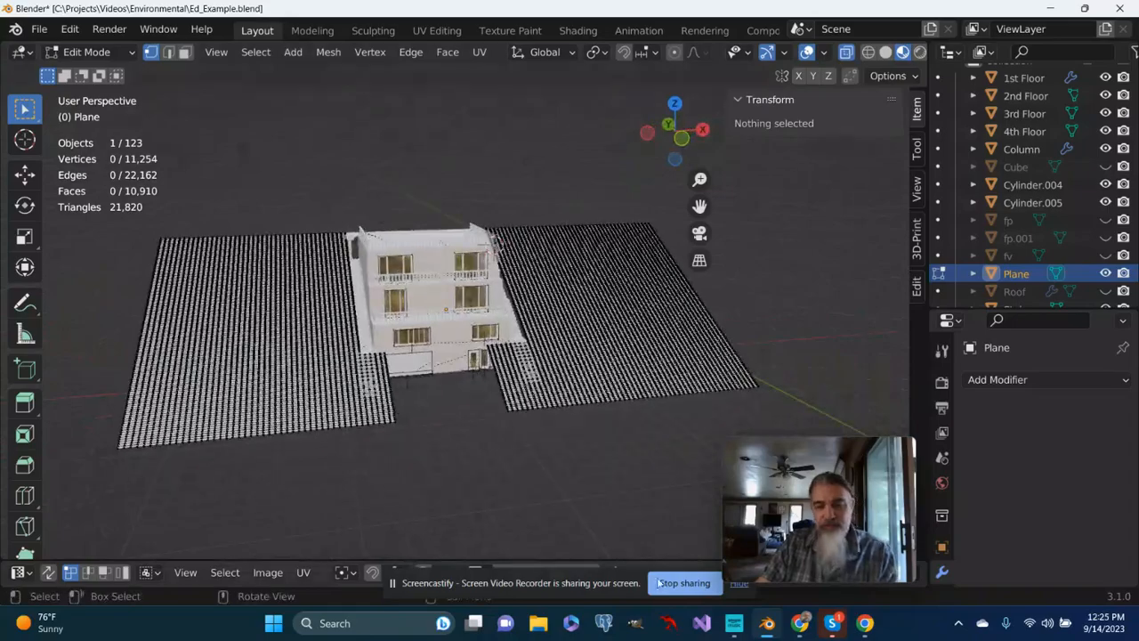